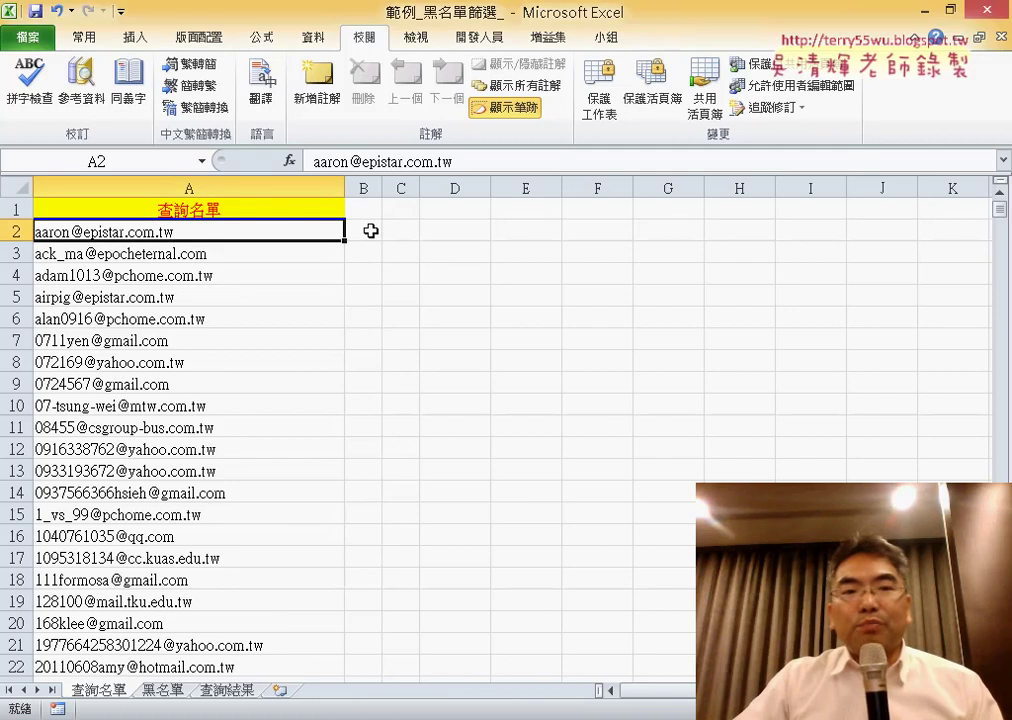
- Open Insert Function for cell B2 and list the 最近用過函數 (recently used) category
{"action": "left_click", "coordinate": [360, 233]}
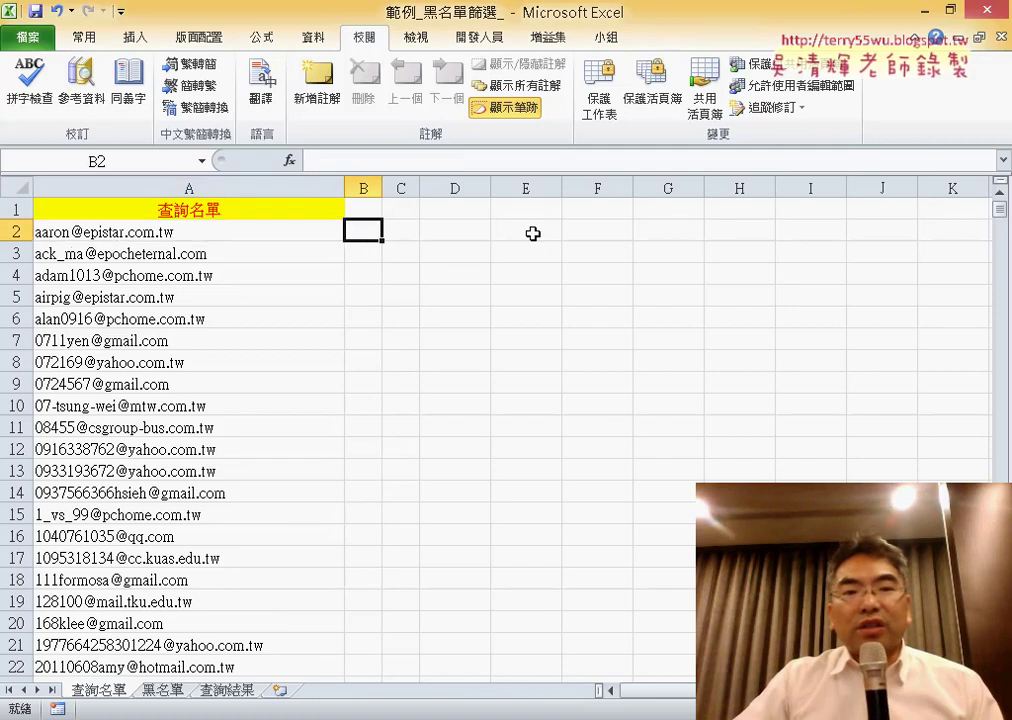
{"action": "left_click", "coordinate": [289, 160]}
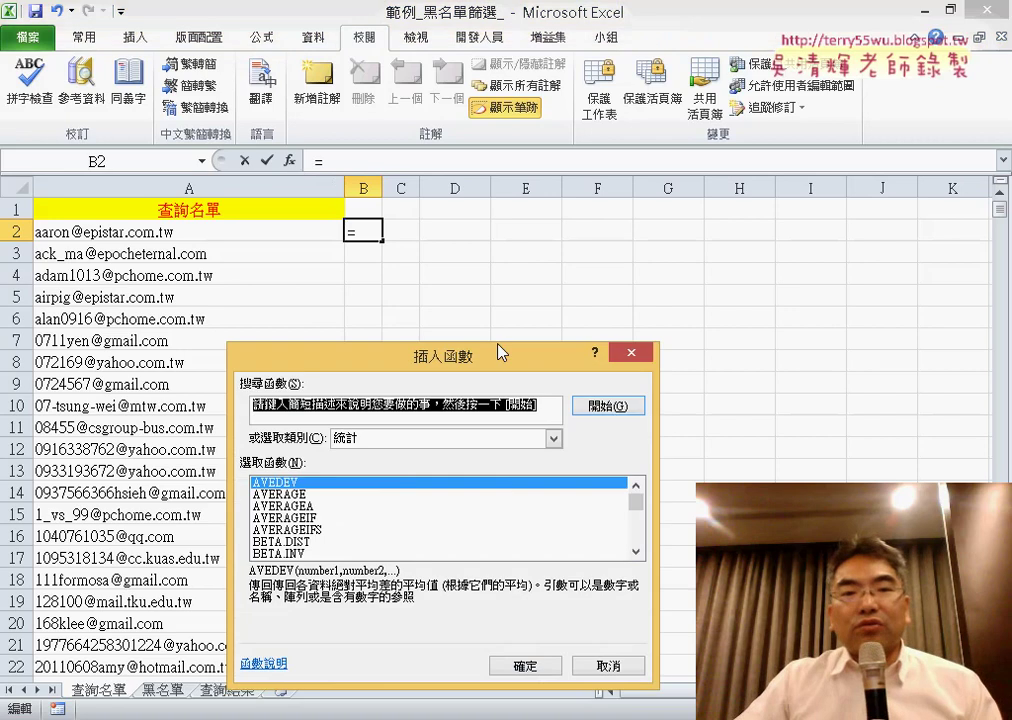
{"action": "left_click_drag", "start_coordinate": [500, 352], "coordinate": [697, 146]}
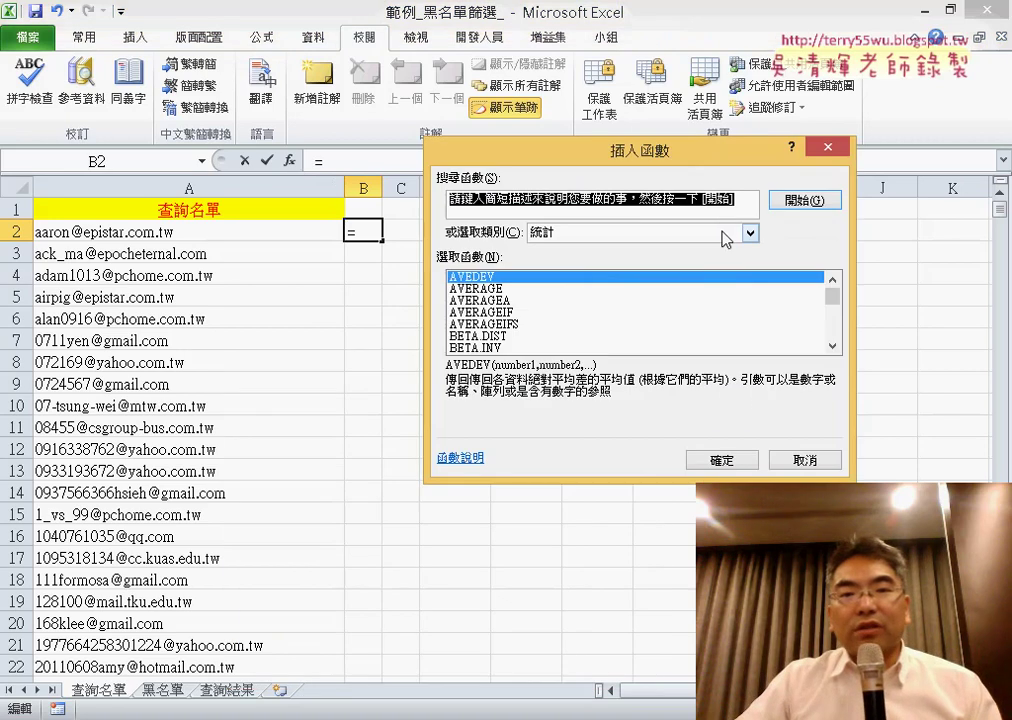
{"action": "left_click", "coordinate": [722, 238]}
{"action": "left_click", "coordinate": [723, 249]}
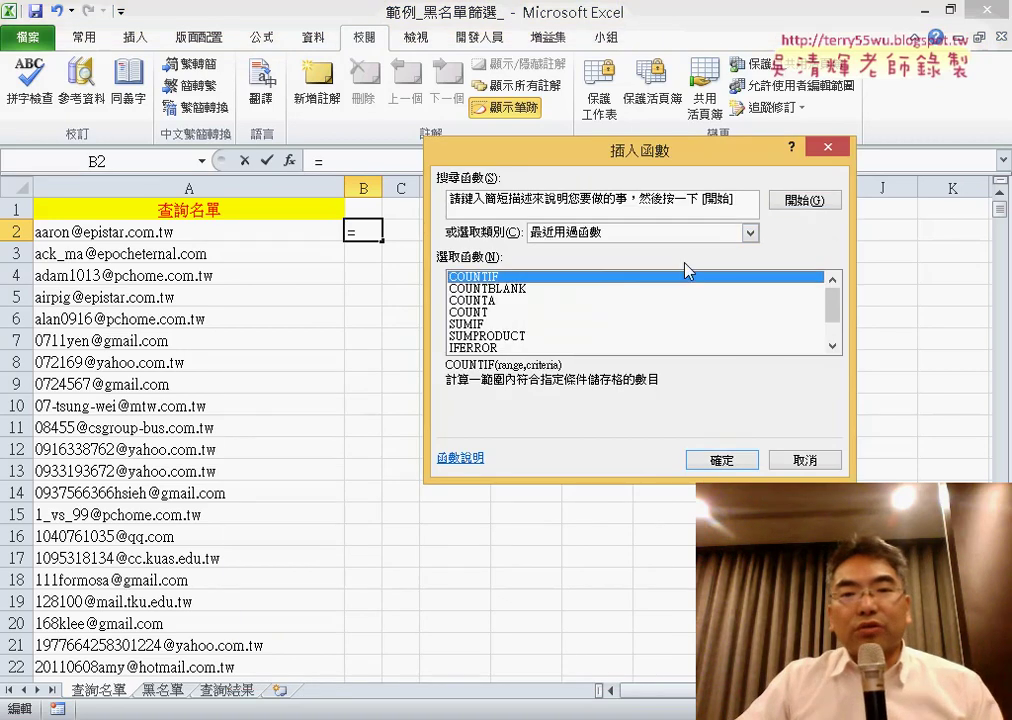
- Choose COUNTIF and set its Range to 黑名單!A2:A22223
{"action": "double_click", "coordinate": [538, 281]}
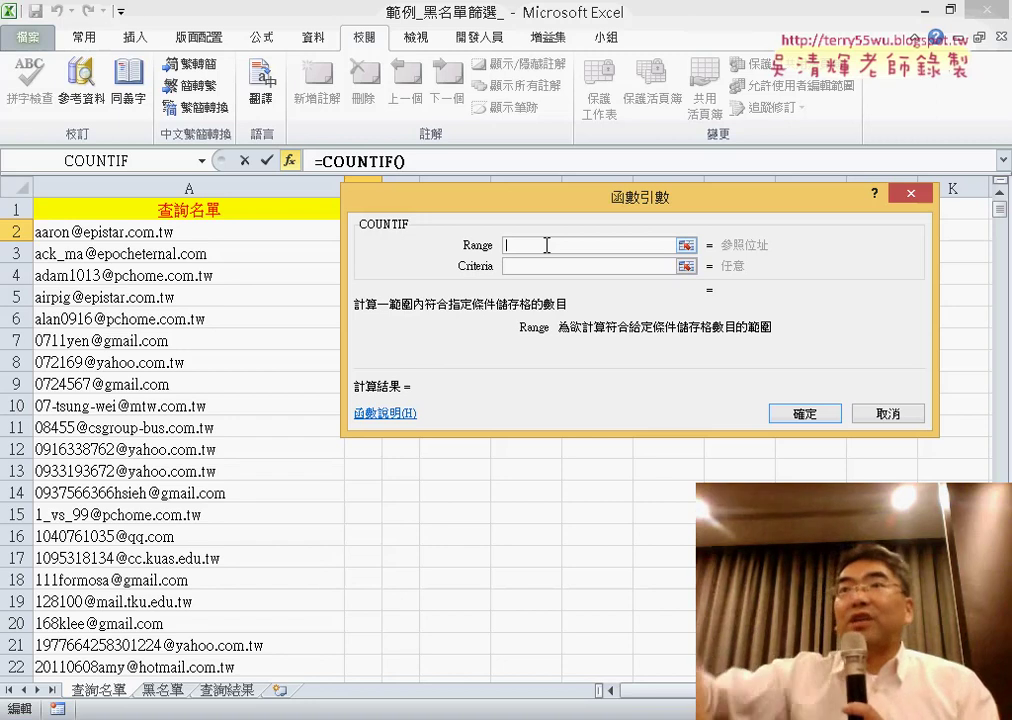
{"action": "left_click", "coordinate": [170, 693]}
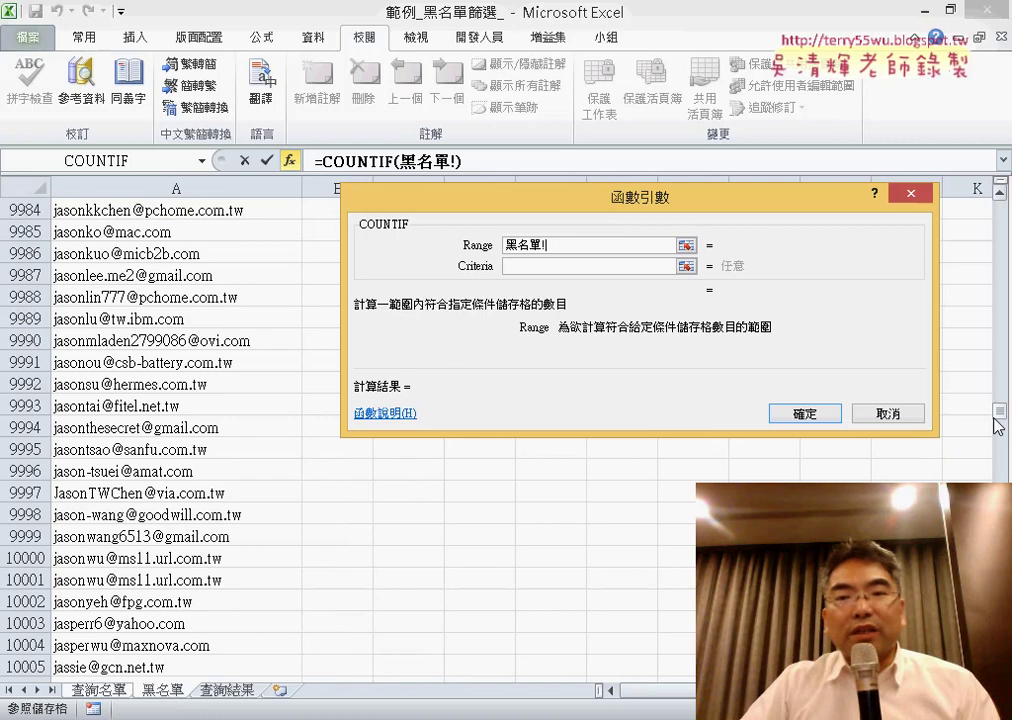
{"action": "left_click_drag", "start_coordinate": [996, 422], "coordinate": [1006, 212]}
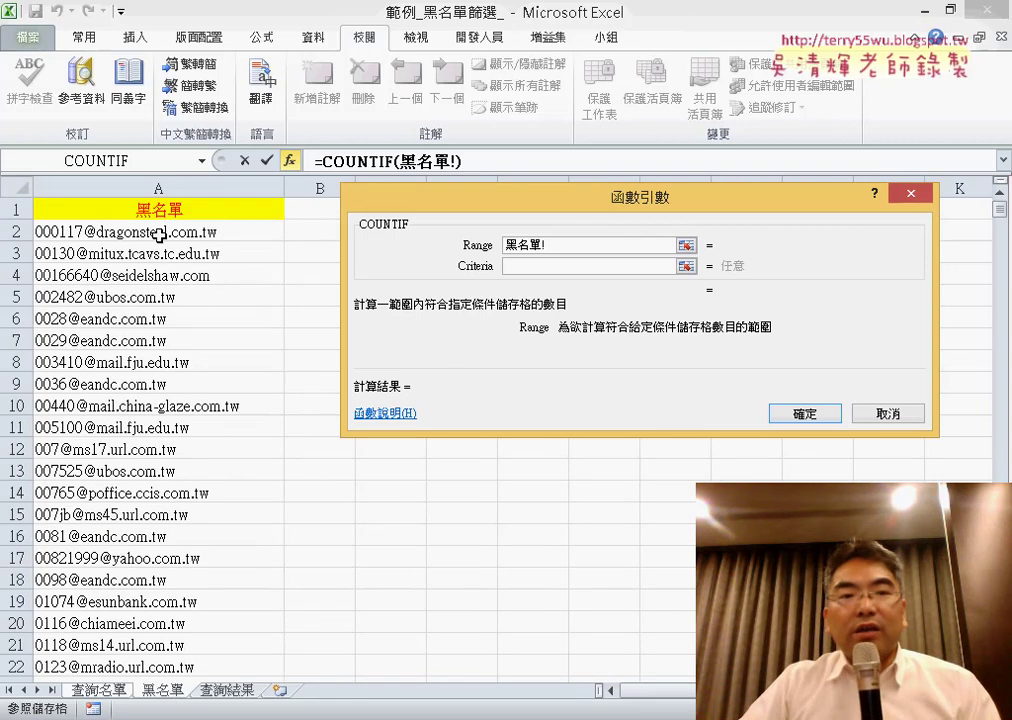
{"action": "left_click", "coordinate": [235, 236]}
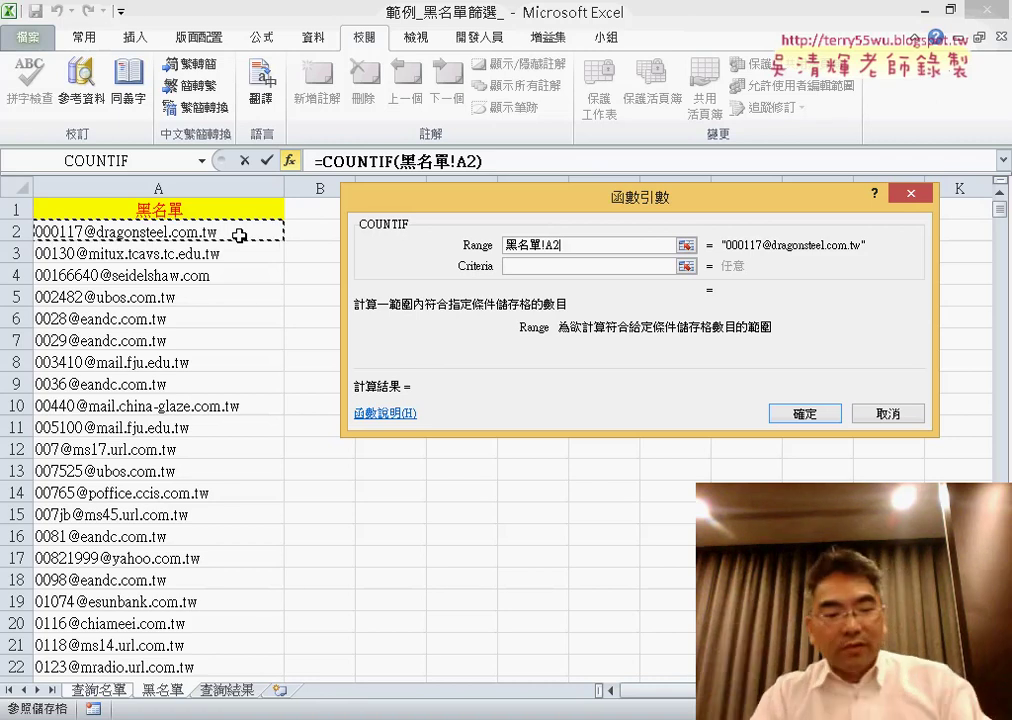
{"action": "key", "text": "ctrl+shift+Down"}
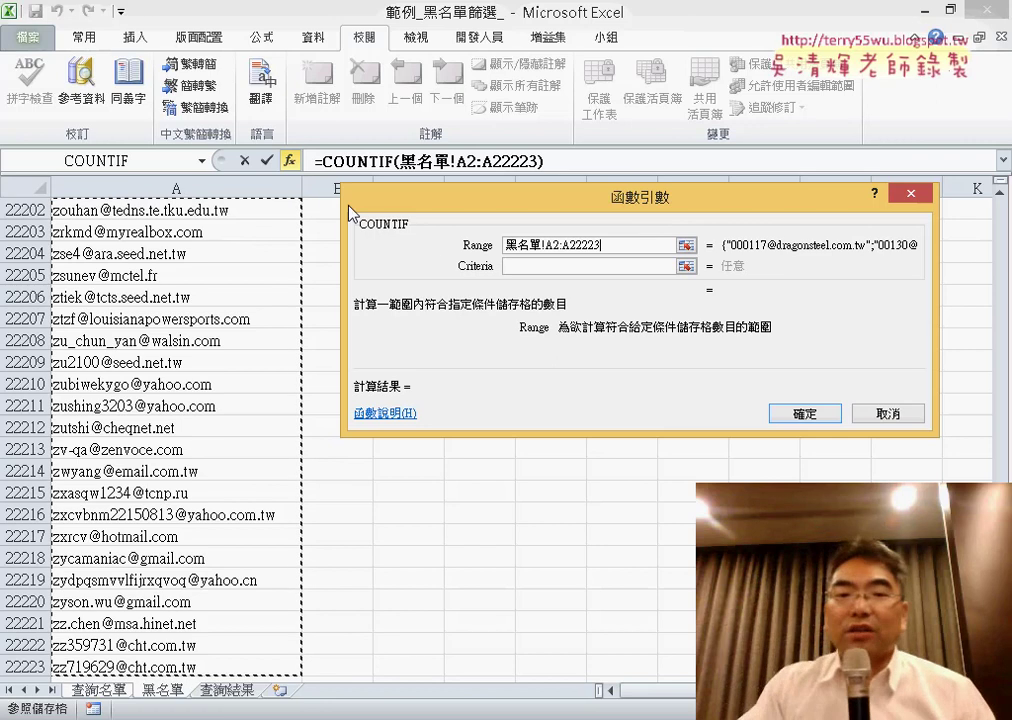
- Set the criteria to A2, committing =COUNTIF(黑名單!A2:A22223,A2) in B2
{"action": "left_click", "coordinate": [557, 266]}
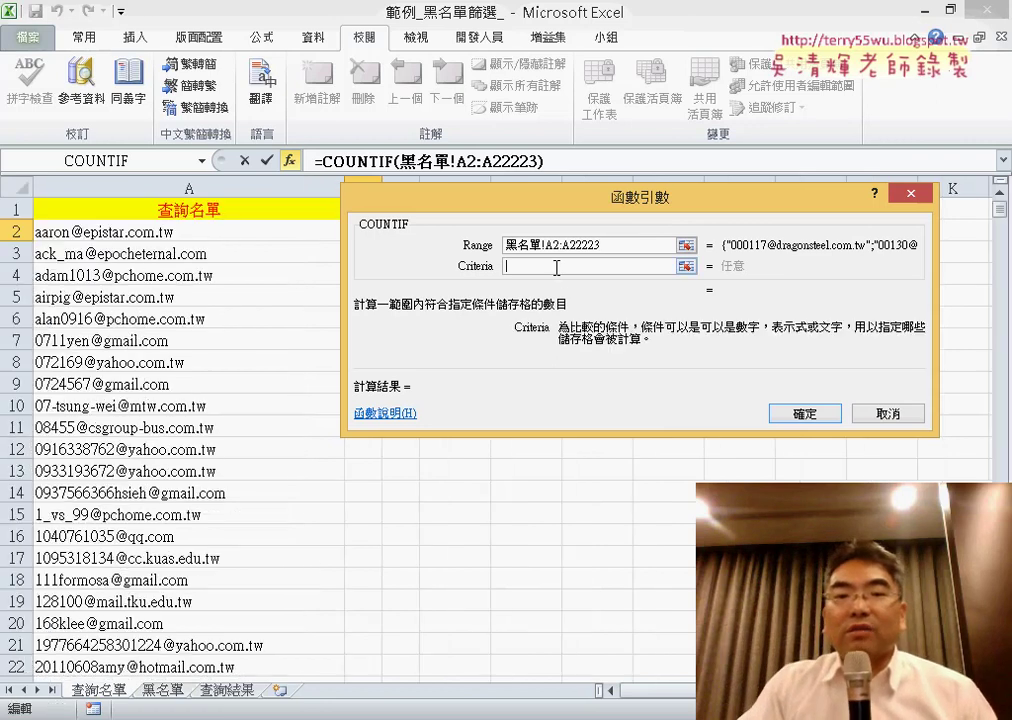
{"action": "left_click_drag", "start_coordinate": [460, 200], "coordinate": [580, 115]}
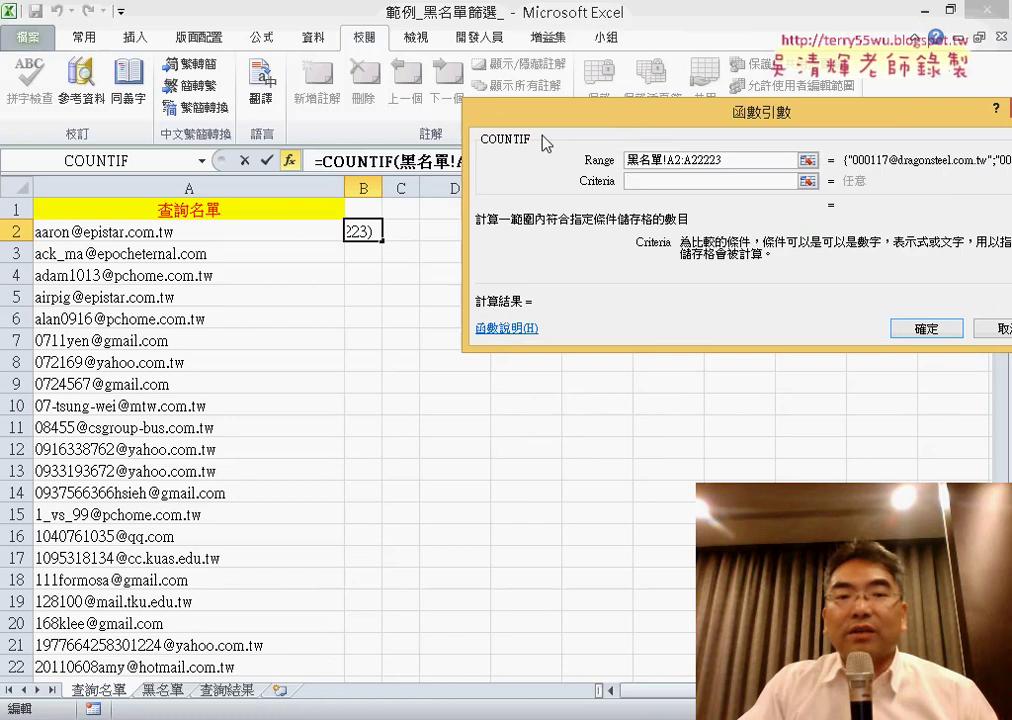
{"action": "left_click", "coordinate": [288, 234]}
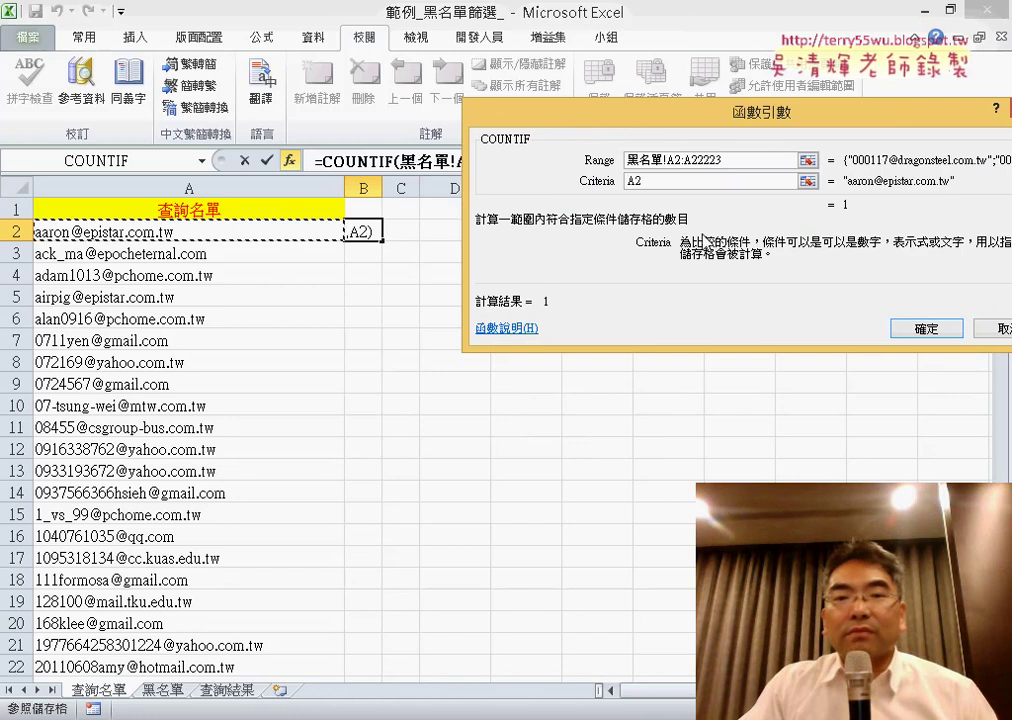
{"action": "left_click_drag", "start_coordinate": [697, 128], "coordinate": [629, 125]}
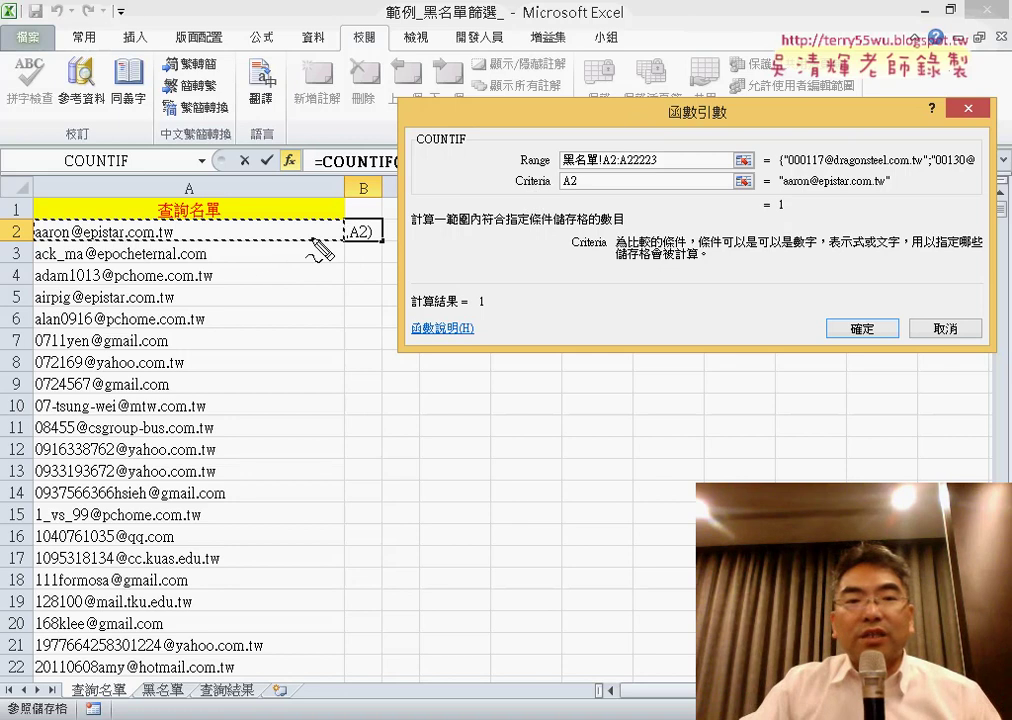
{"action": "mouse_move", "coordinate": [215, 223]}
{"action": "left_mouse_down"}
{"action": "mouse_move", "coordinate": [245, 249]}
{"action": "mouse_move", "coordinate": [494, 187]}
{"action": "left_mouse_up"}
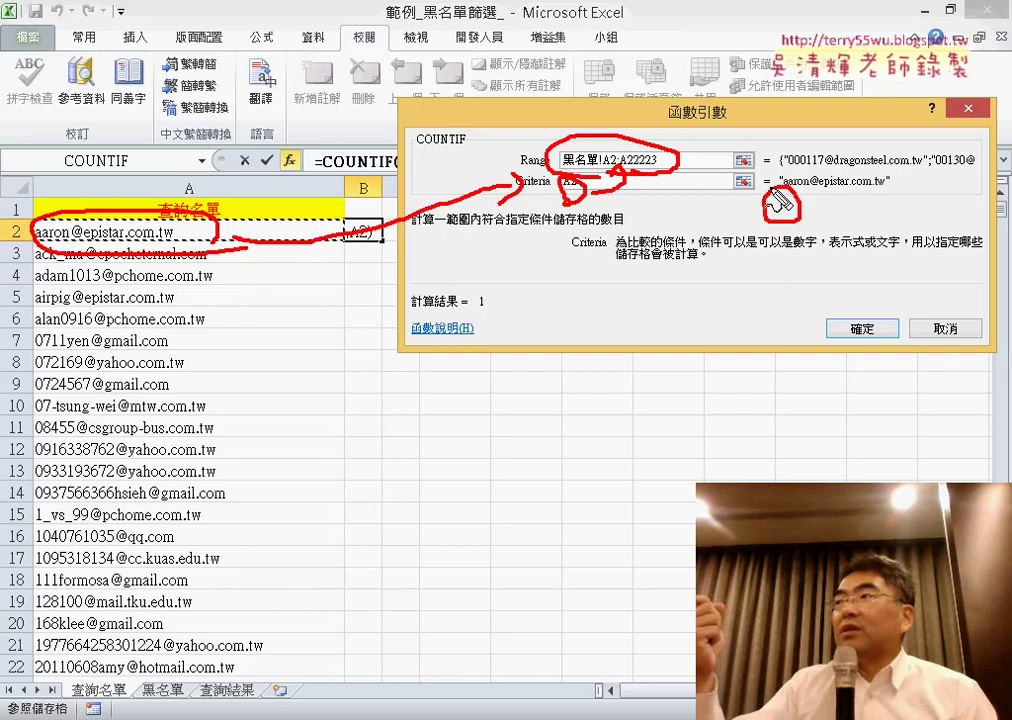
{"action": "key", "text": "Escape"}
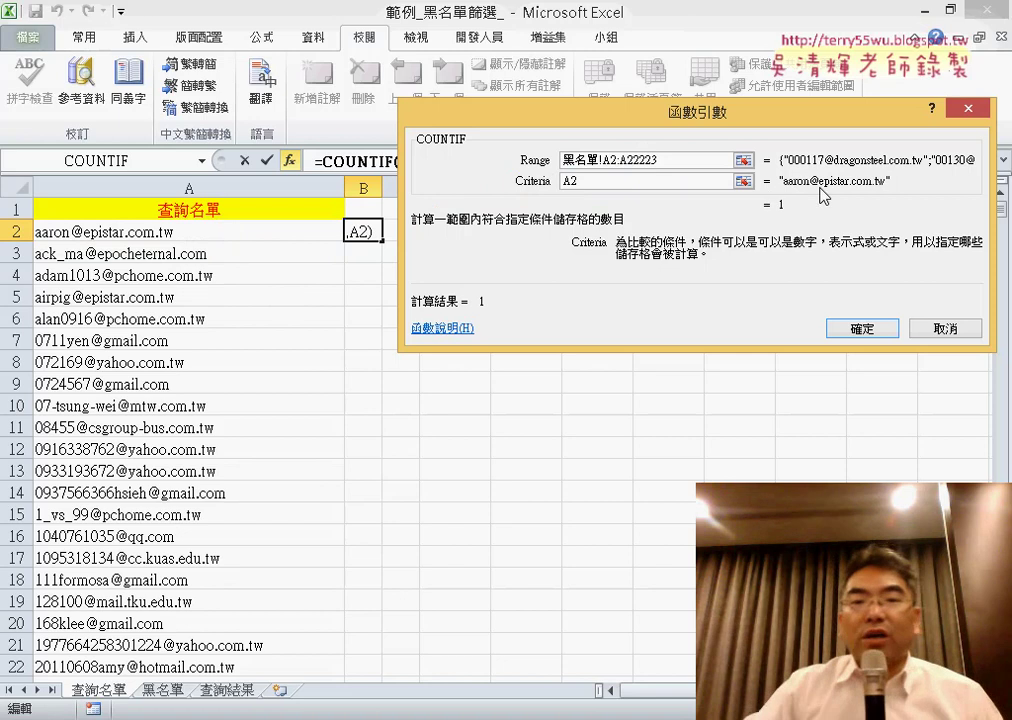
{"action": "left_click", "coordinate": [862, 329]}
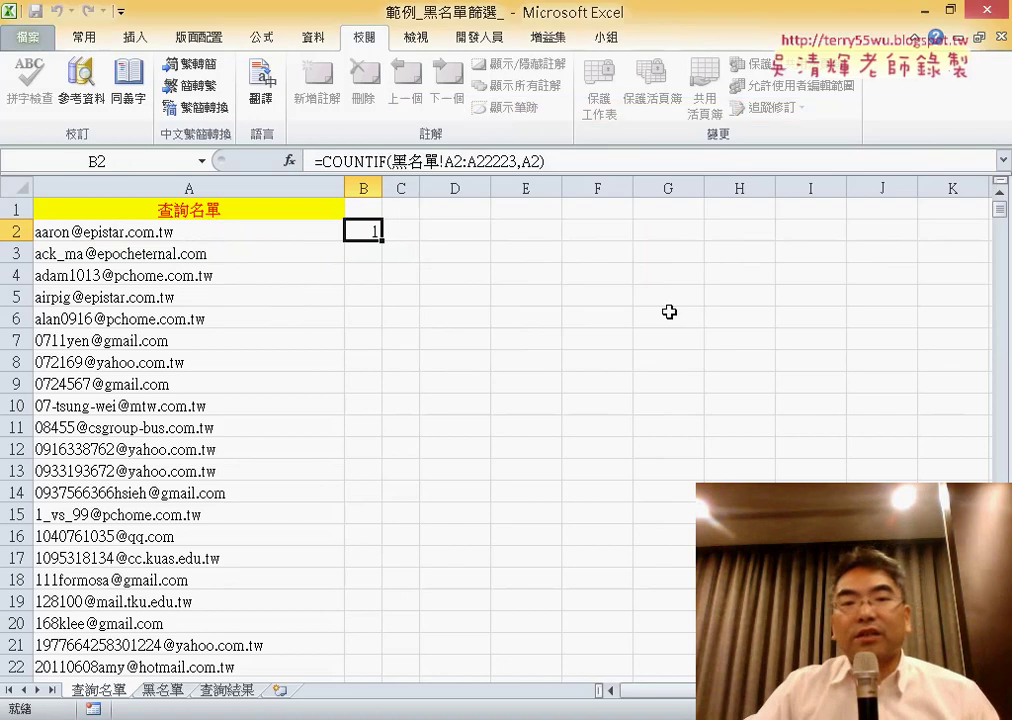
- Auto-fill the B2 COUNTIF formula down column B, then select B1
{"action": "double_click", "coordinate": [383, 240]}
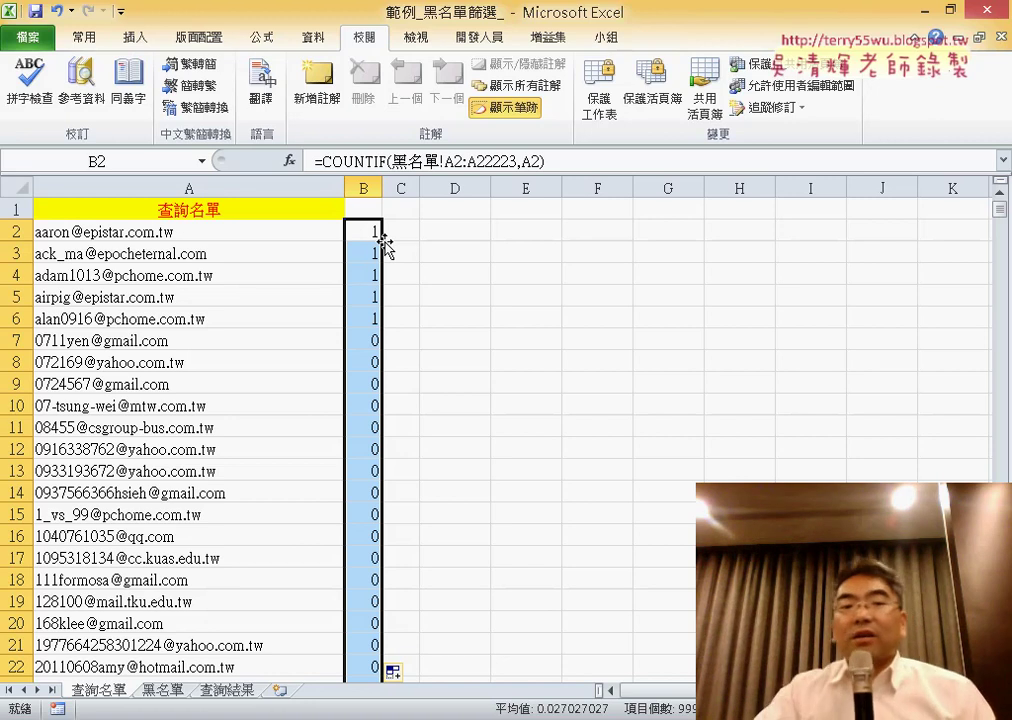
{"action": "left_click", "coordinate": [373, 209]}
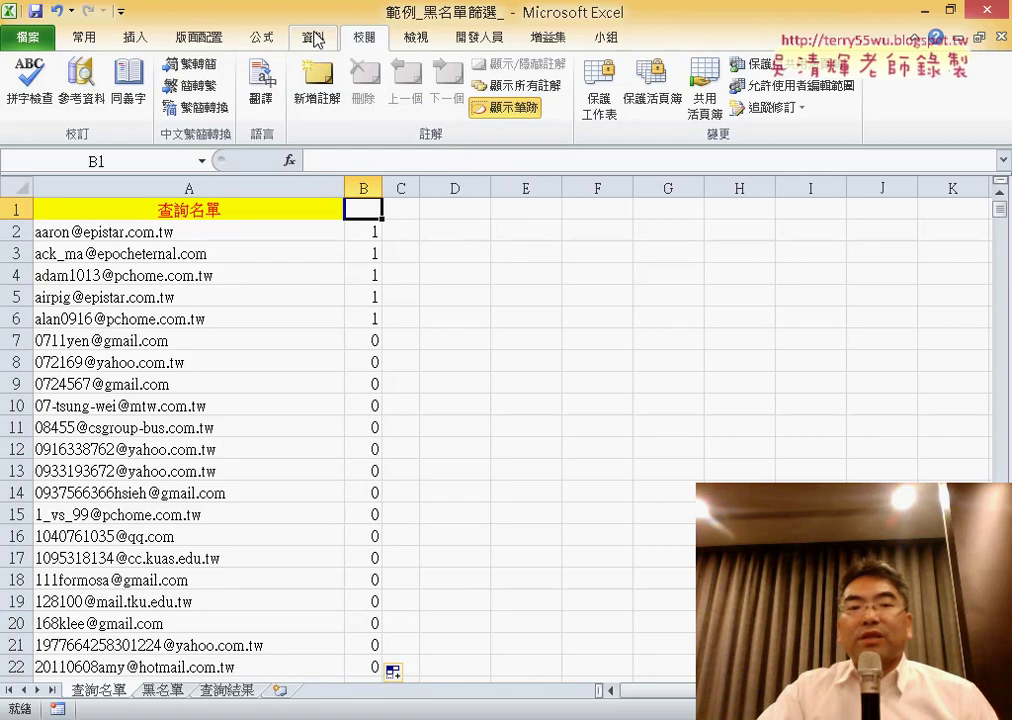
- Turn on 篩選 and filter column B to value 1 only, then select A2
{"action": "left_click", "coordinate": [316, 38]}
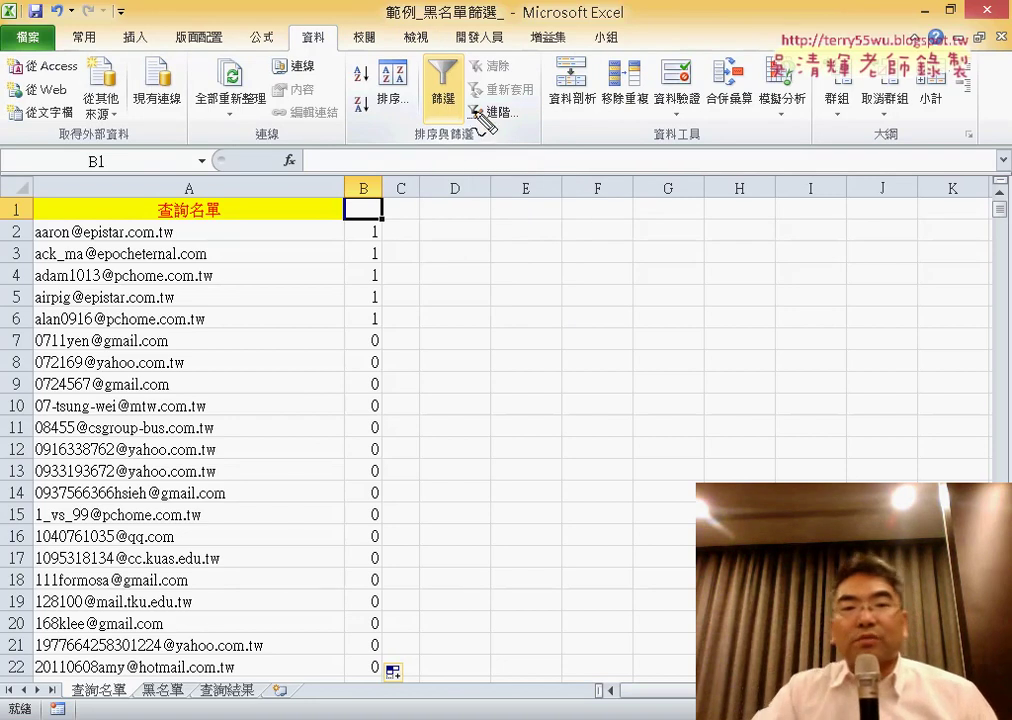
{"action": "left_click_drag", "start_coordinate": [477, 133], "coordinate": [416, 66]}
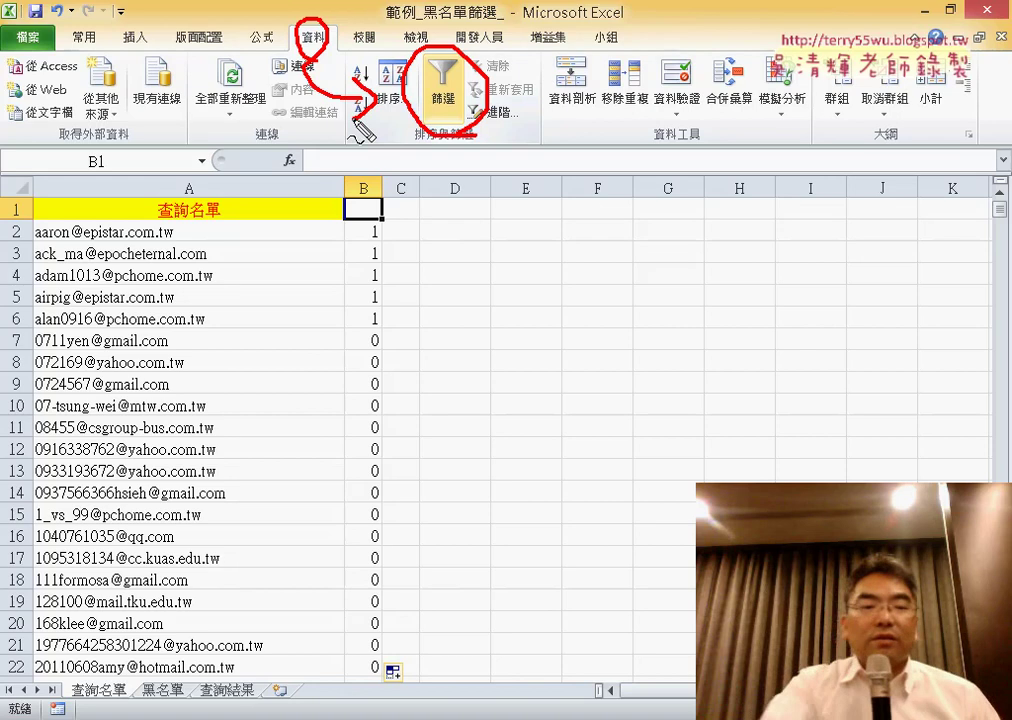
{"action": "key", "text": "Escape"}
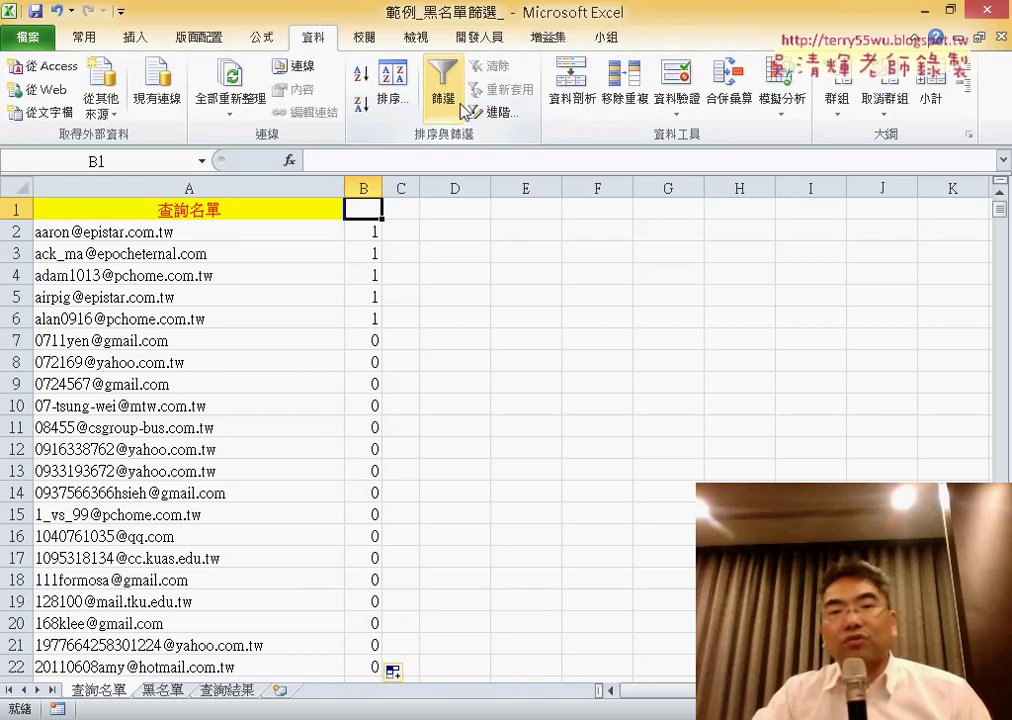
{"action": "left_click", "coordinate": [443, 92]}
{"action": "left_click", "coordinate": [373, 209]}
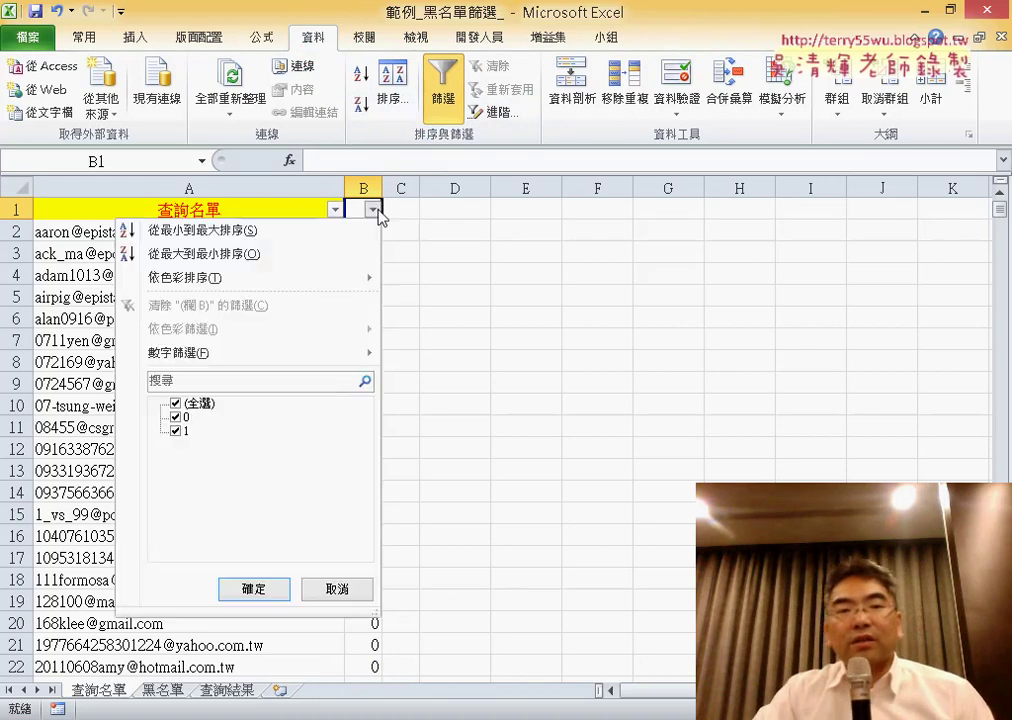
{"action": "left_click", "coordinate": [176, 431]}
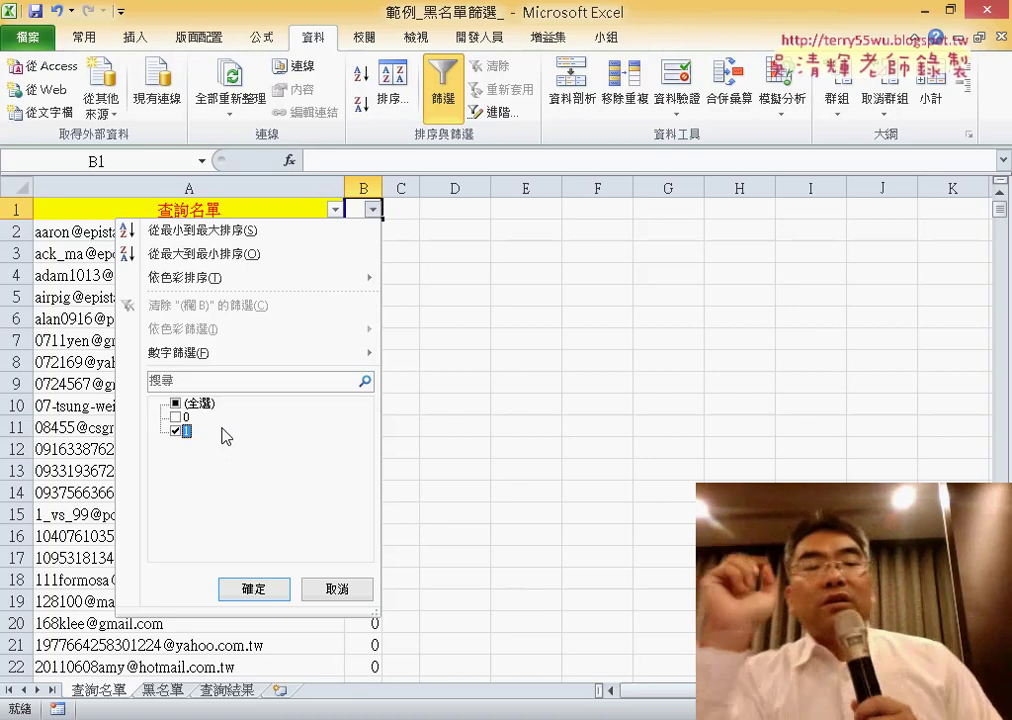
{"action": "left_click", "coordinate": [262, 588]}
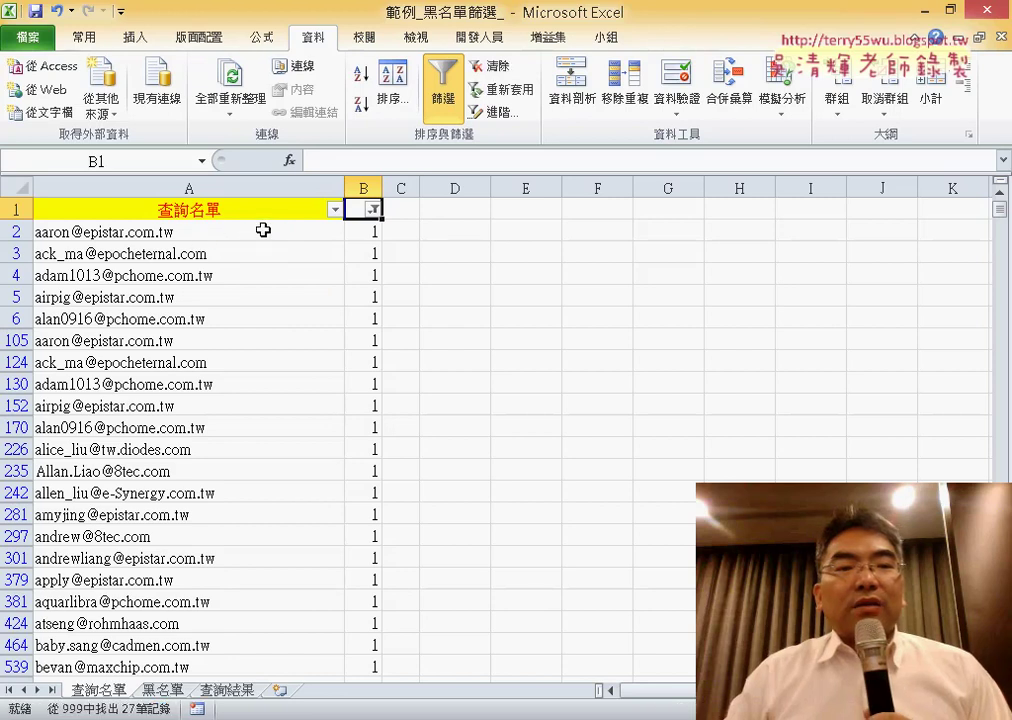
{"action": "left_click", "coordinate": [263, 230]}
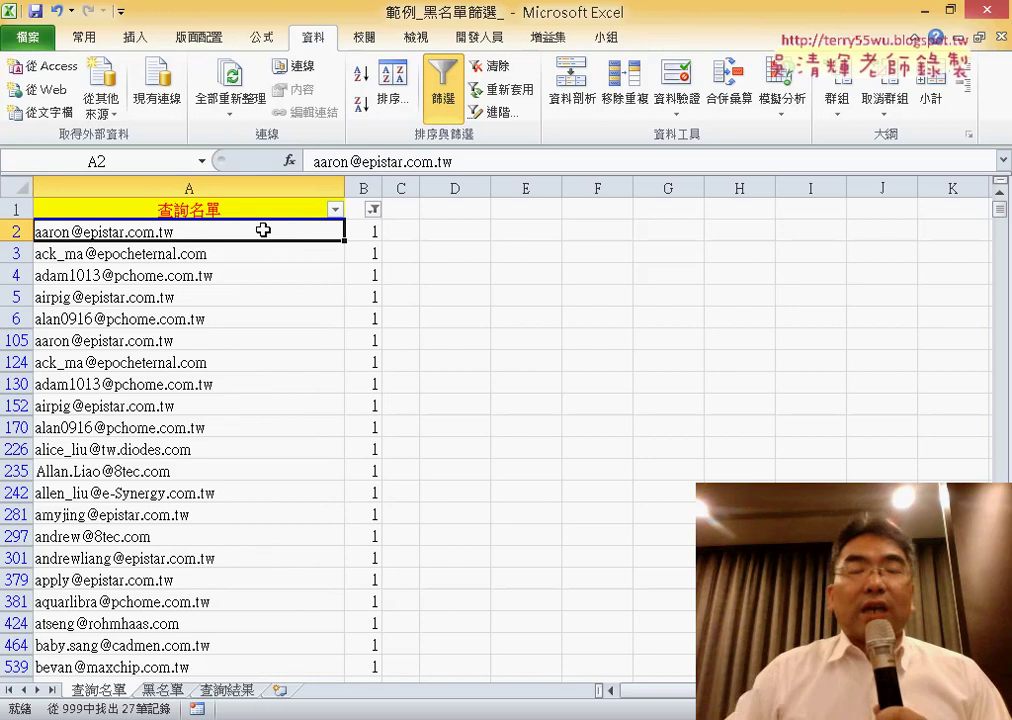
- Copy the filtered emails in column A and paste them at A1 of 查詢結果
{"action": "key", "text": "ctrl+shift+Down"}
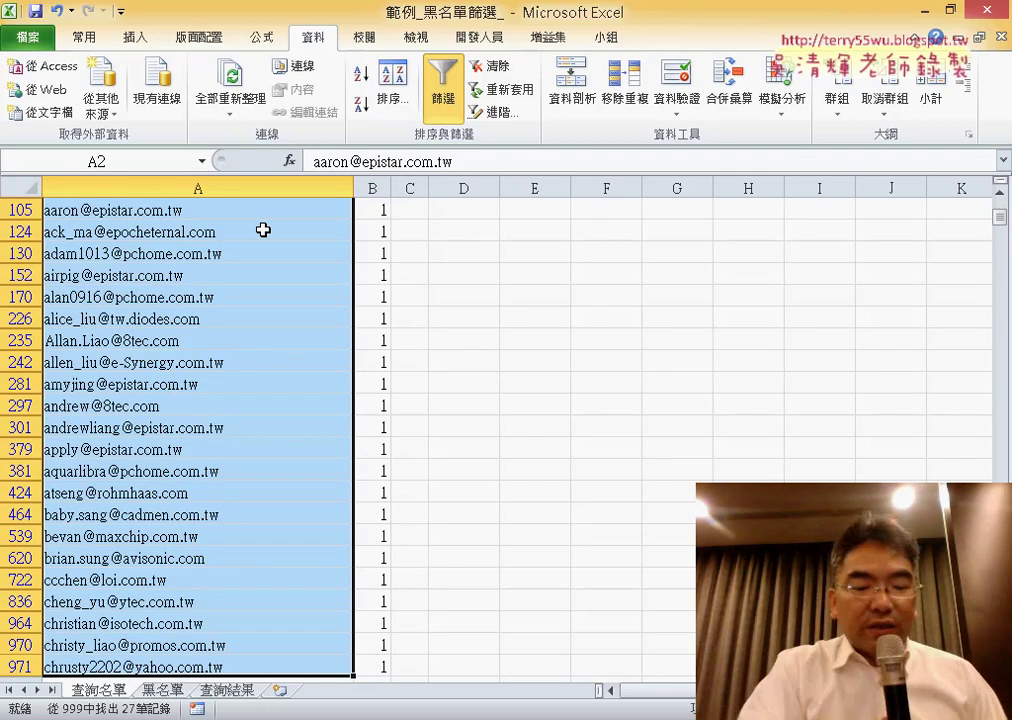
{"action": "key", "text": "ctrl+c"}
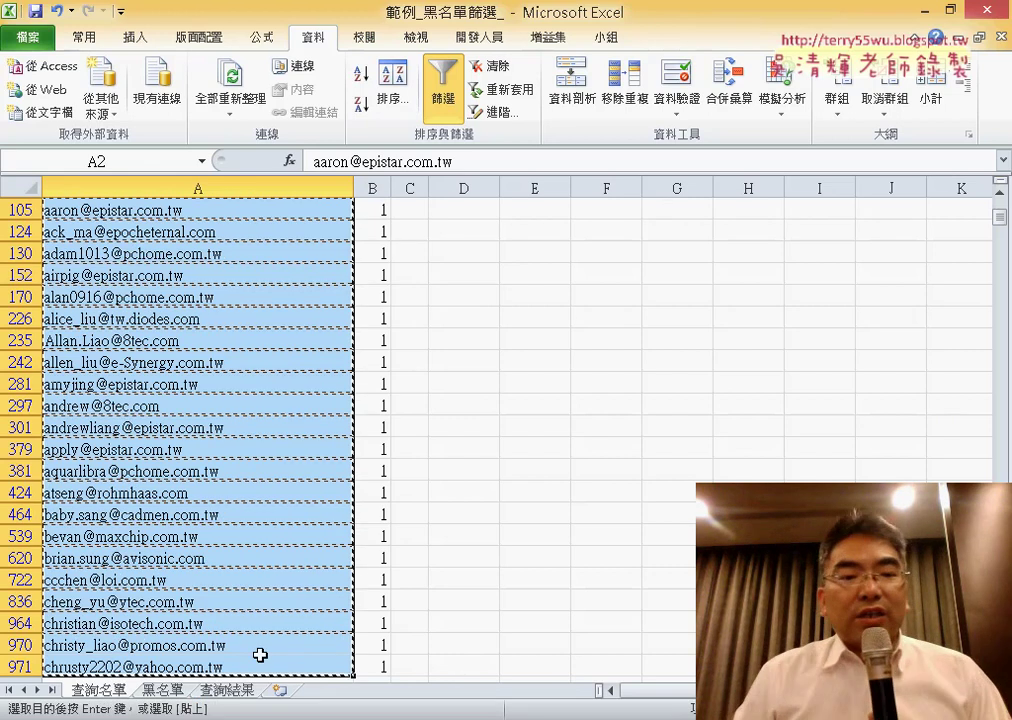
{"action": "left_click", "coordinate": [229, 690]}
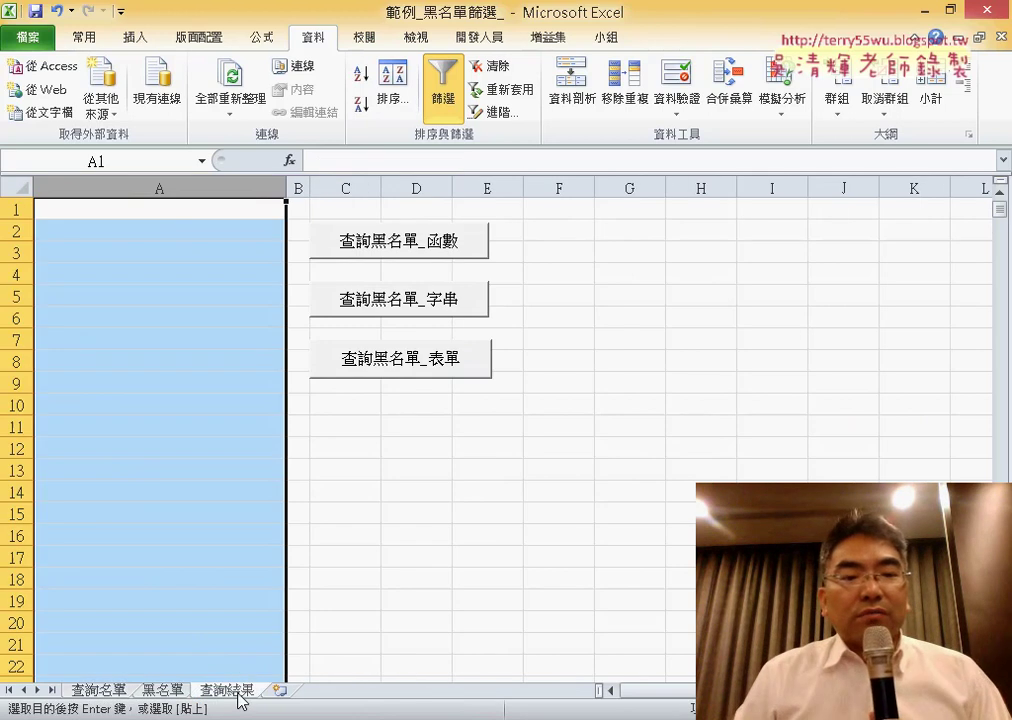
{"action": "left_click", "coordinate": [181, 212]}
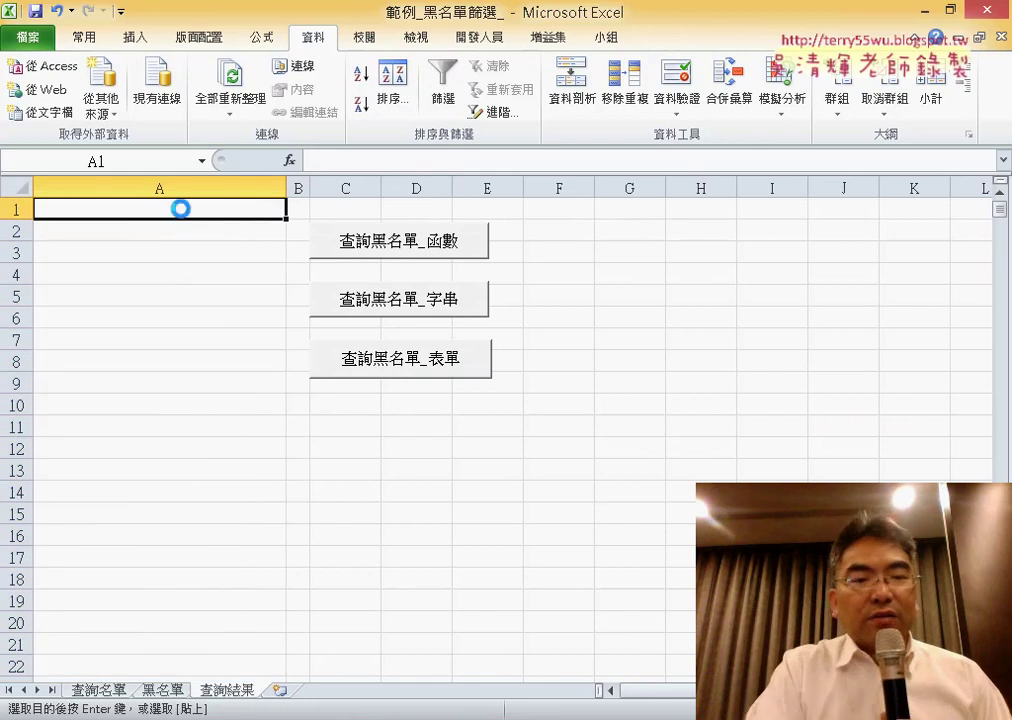
{"action": "key", "text": "ctrl+v"}
{"action": "scroll", "coordinate": [322, 359], "scroll_direction": "down", "scroll_amount": 4}
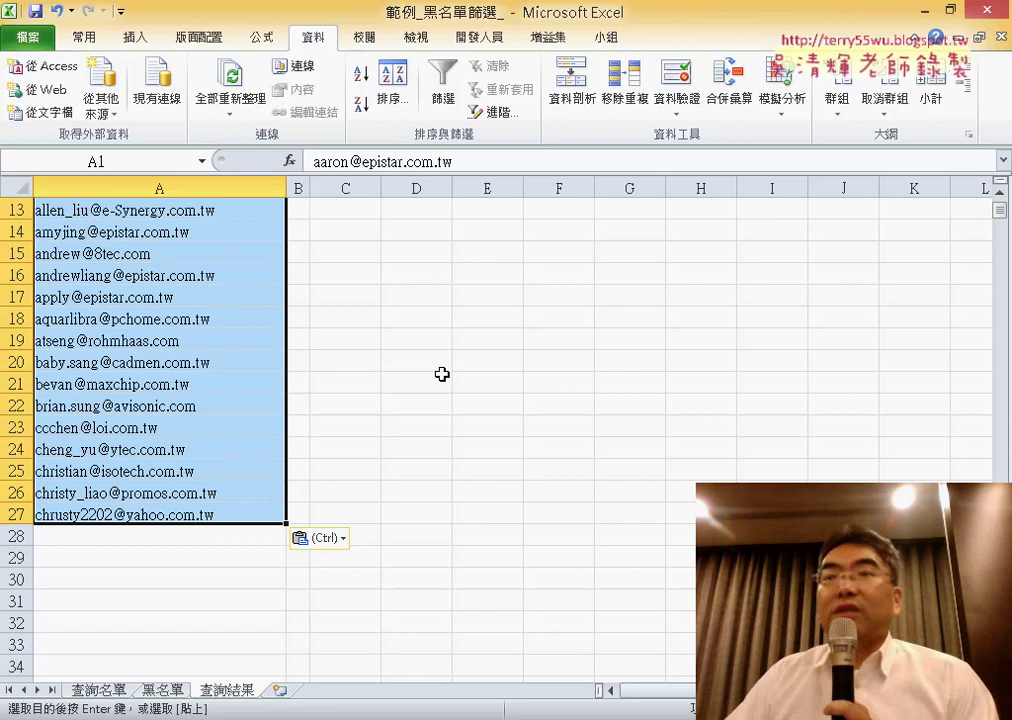
- Return to 查詢名單 and switch off 篩選 so every row shows
{"action": "left_click", "coordinate": [98, 690]}
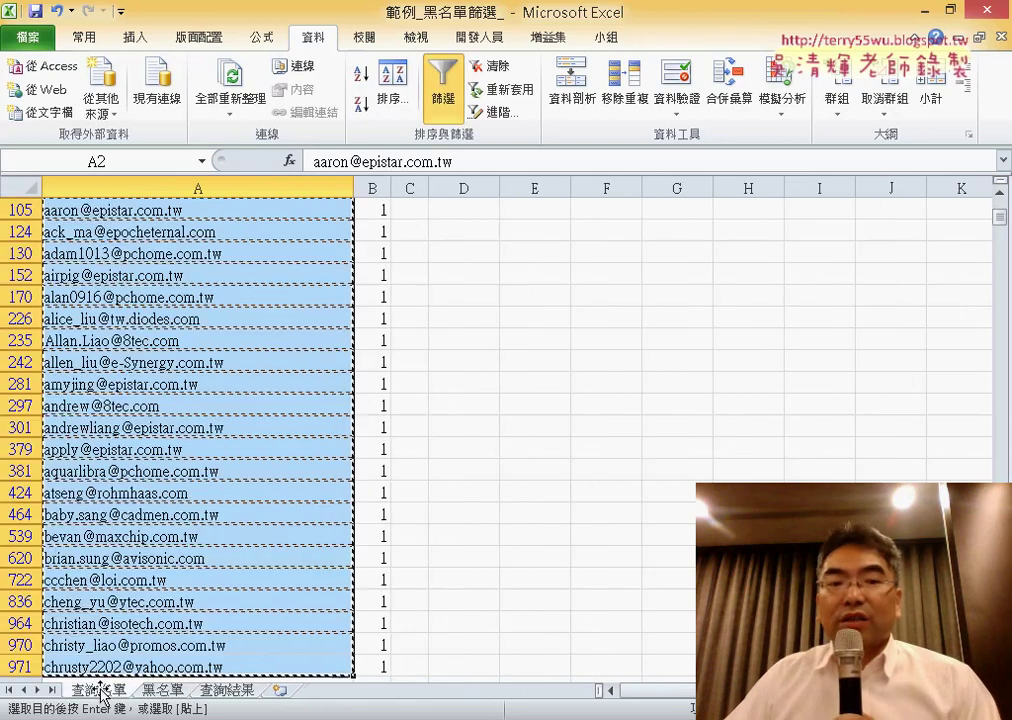
{"action": "scroll", "coordinate": [553, 433], "scroll_direction": "up", "scroll_amount": 1}
{"action": "scroll", "coordinate": [553, 433], "scroll_direction": "up", "scroll_amount": 1}
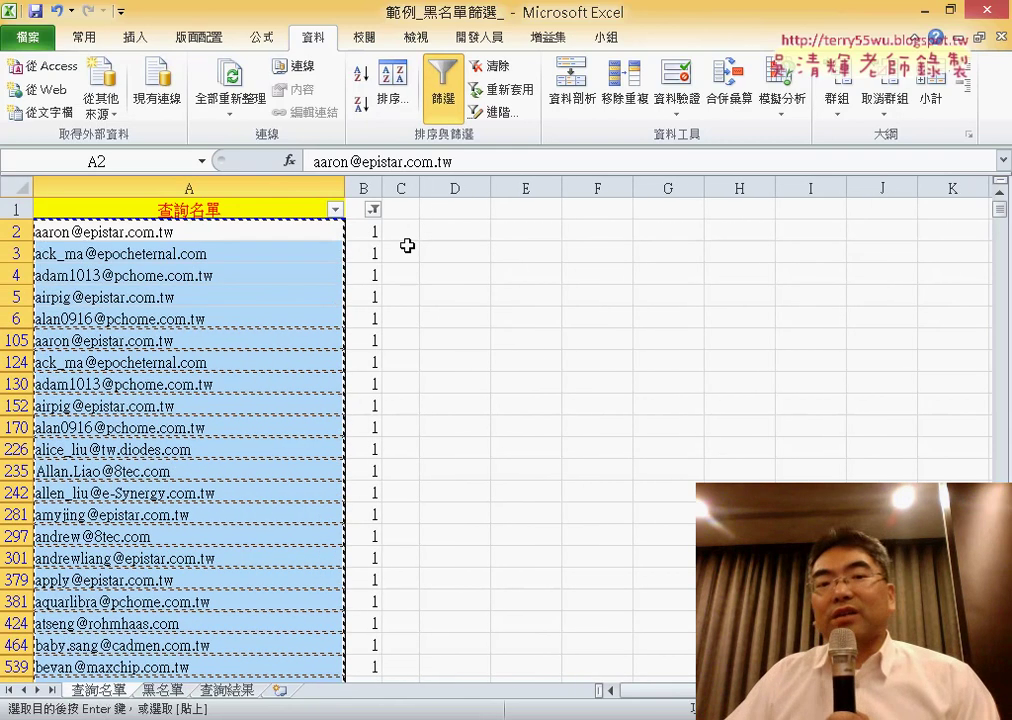
{"action": "left_click", "coordinate": [447, 86]}
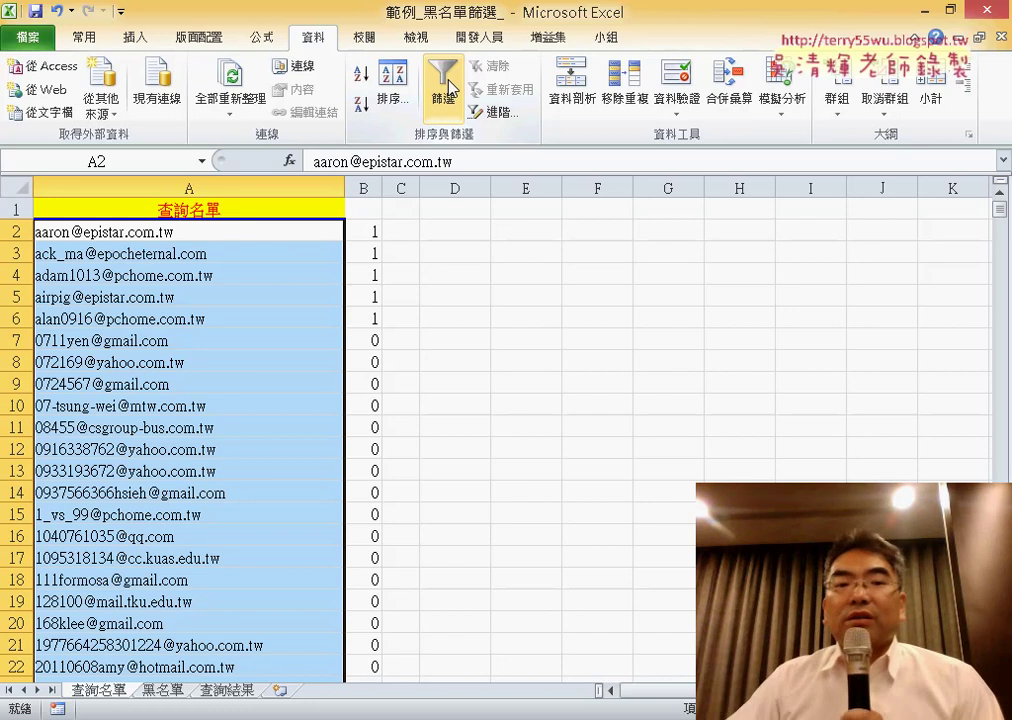
{"action": "left_click", "coordinate": [366, 186]}
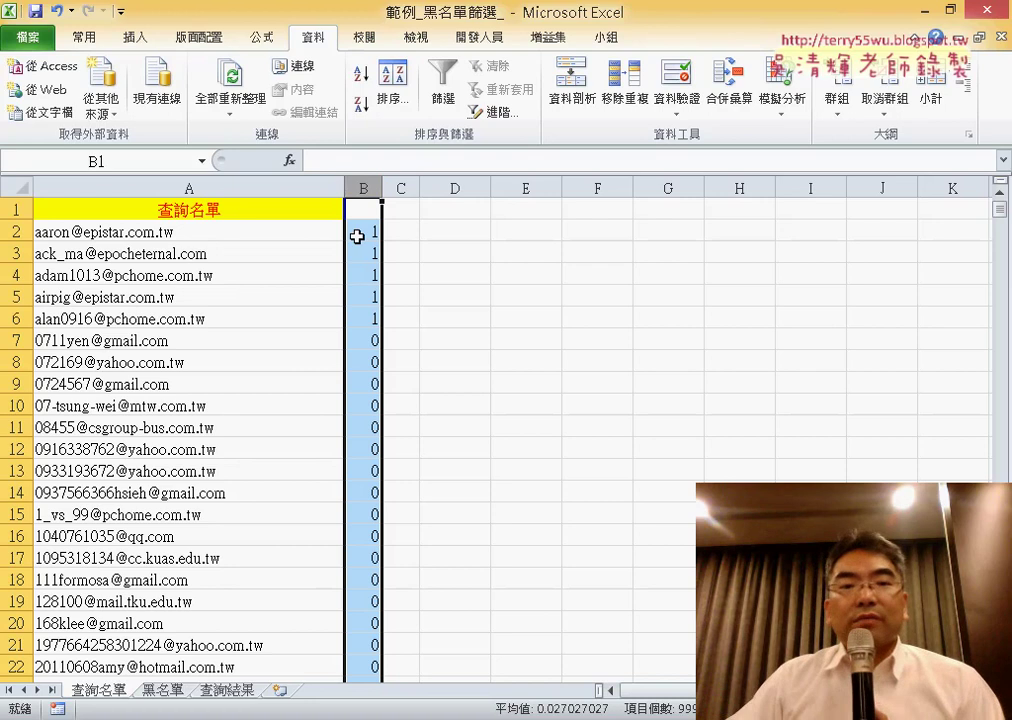
{"action": "left_click", "coordinate": [356, 235]}
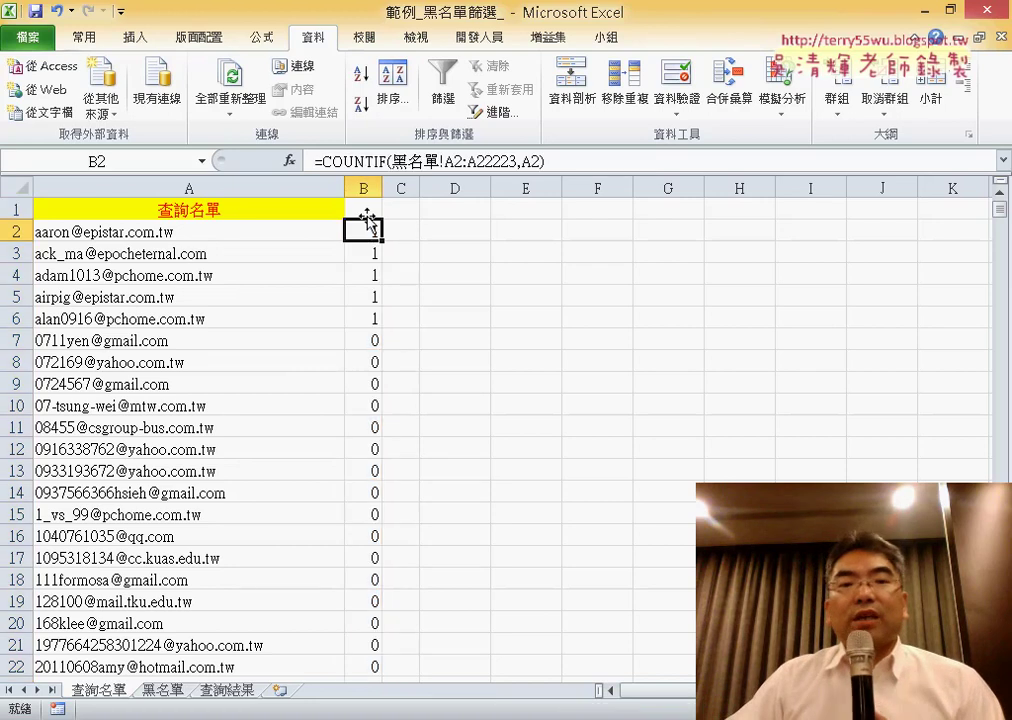
{"action": "left_click", "coordinate": [367, 208]}
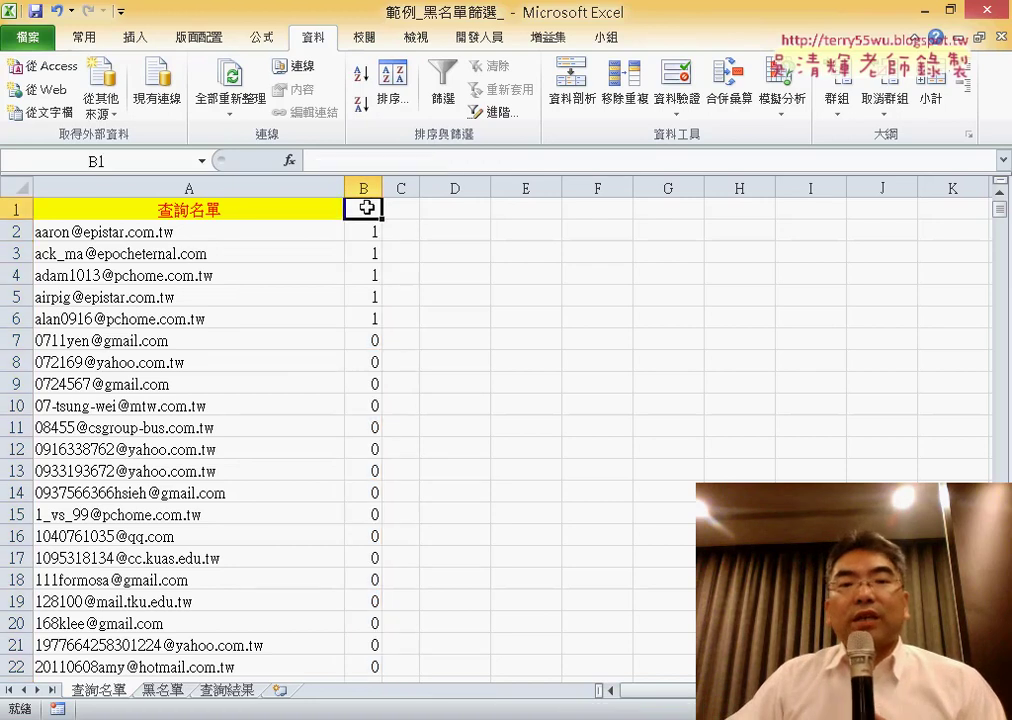
- Re-enable 篩選, circle column B's filter and its value 1 option, then close the list
{"action": "left_click", "coordinate": [446, 98]}
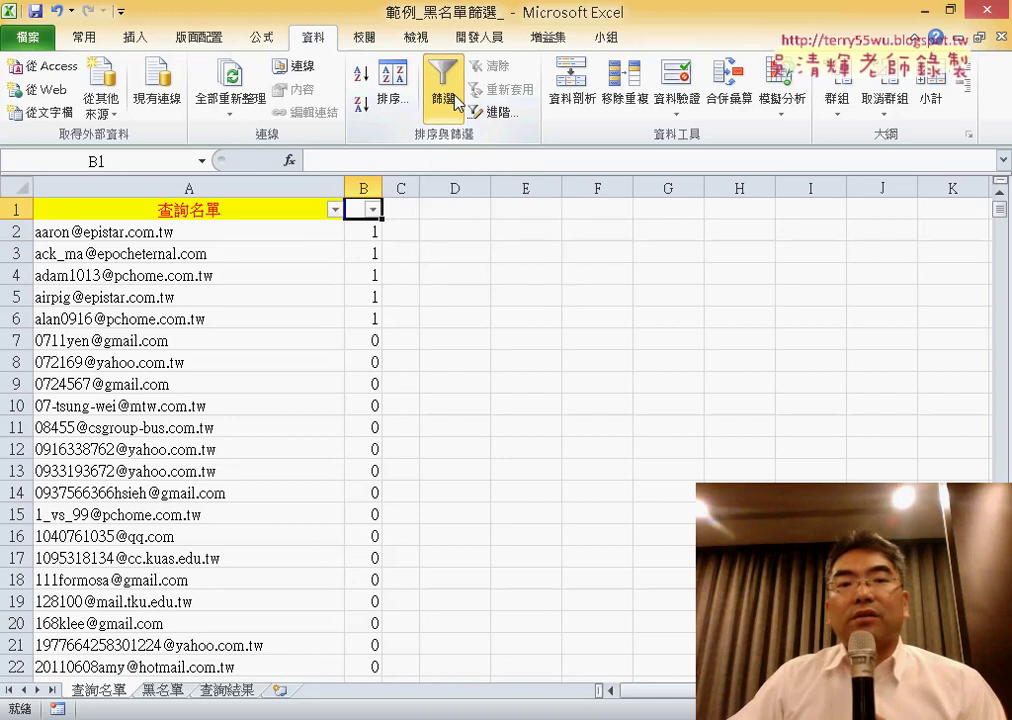
{"action": "left_click", "coordinate": [374, 211]}
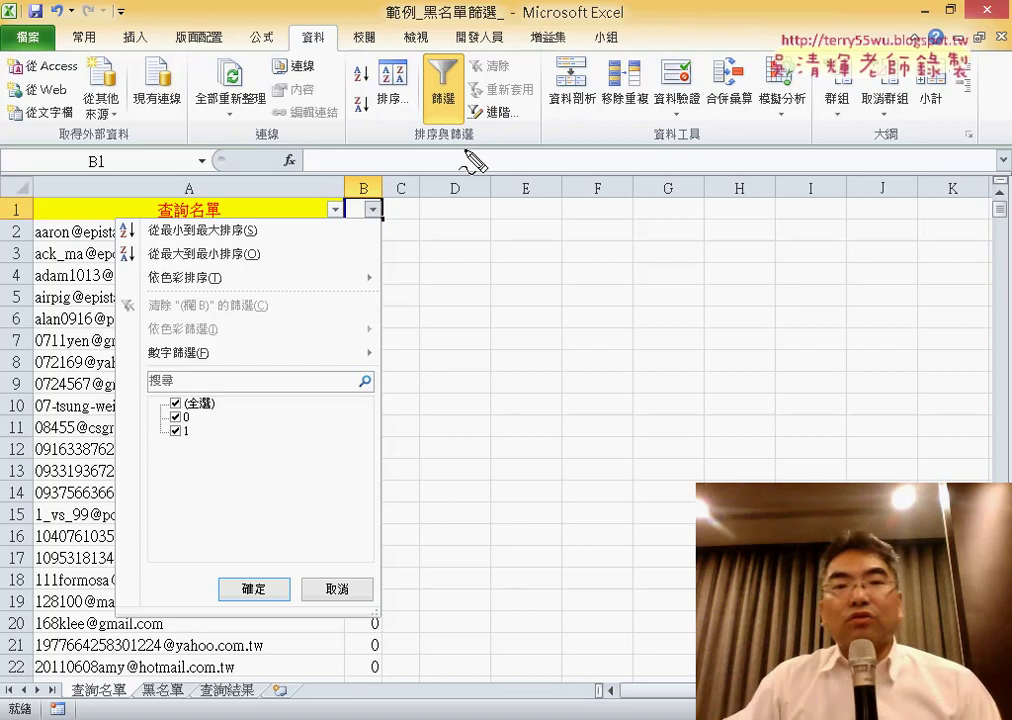
{"action": "left_click_drag", "start_coordinate": [462, 146], "coordinate": [452, 152]}
{"action": "left_click_drag", "start_coordinate": [389, 230], "coordinate": [385, 221]}
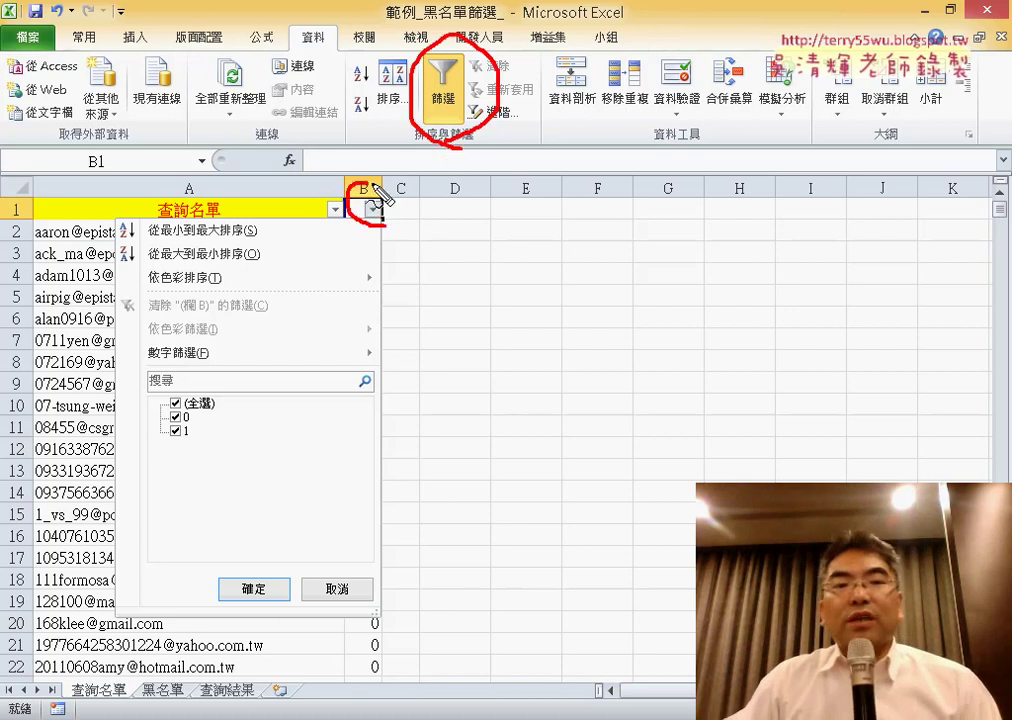
{"action": "left_click_drag", "start_coordinate": [188, 418], "coordinate": [198, 430]}
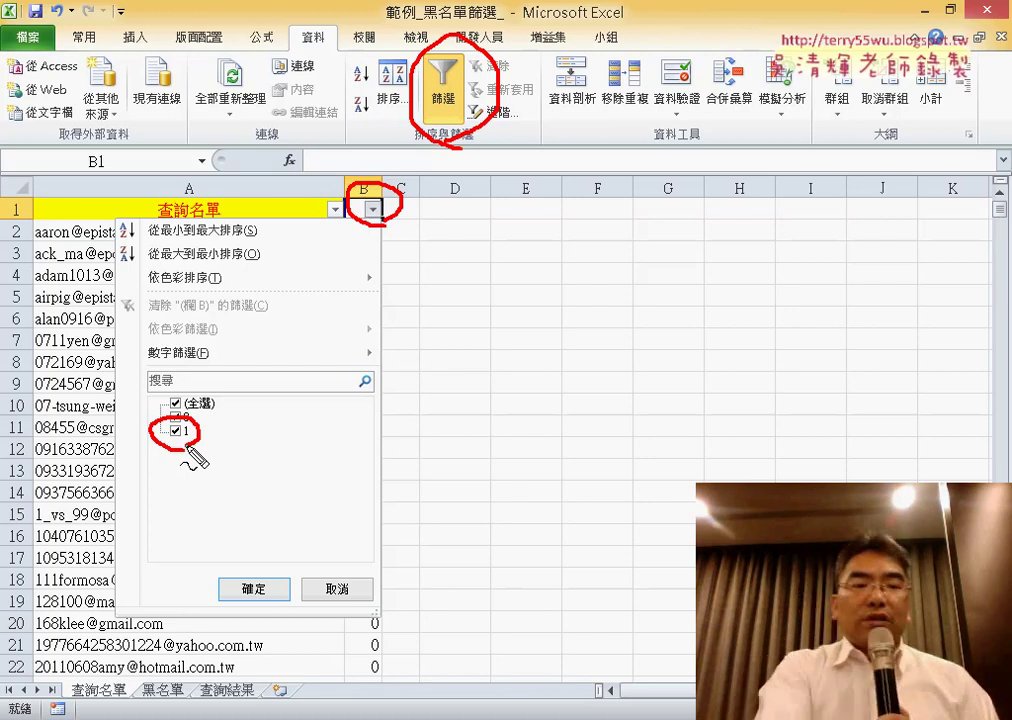
{"action": "key", "text": "Escape"}
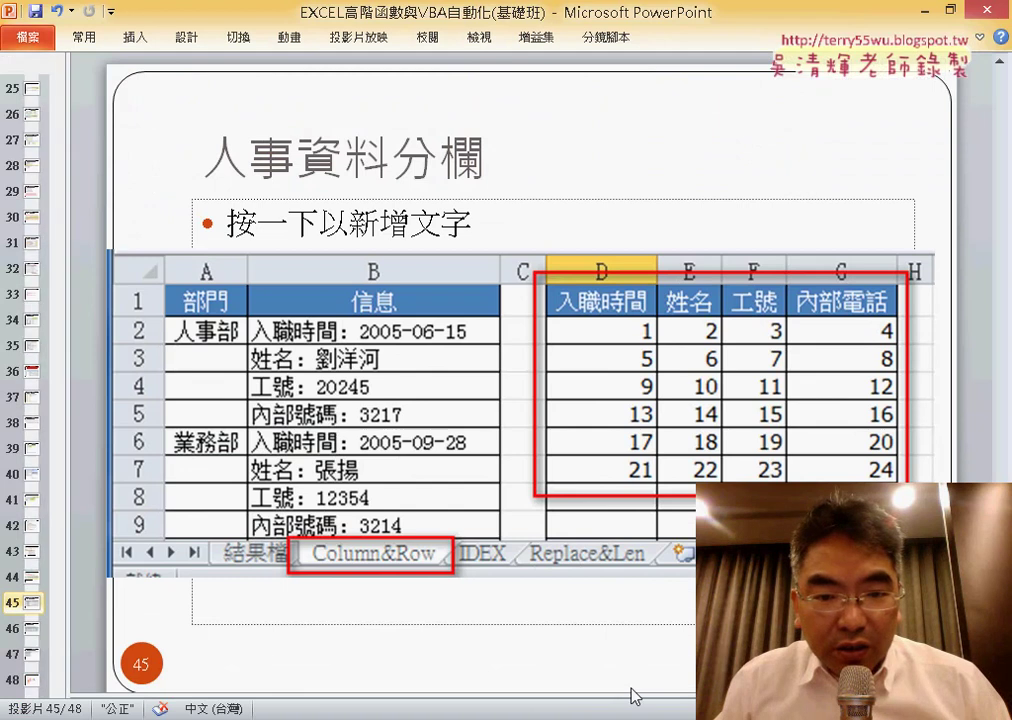
- Browse the function slides to 五、尋找和參照函數, then minimize PowerPoint
{"action": "key", "text": "Page_Up"}
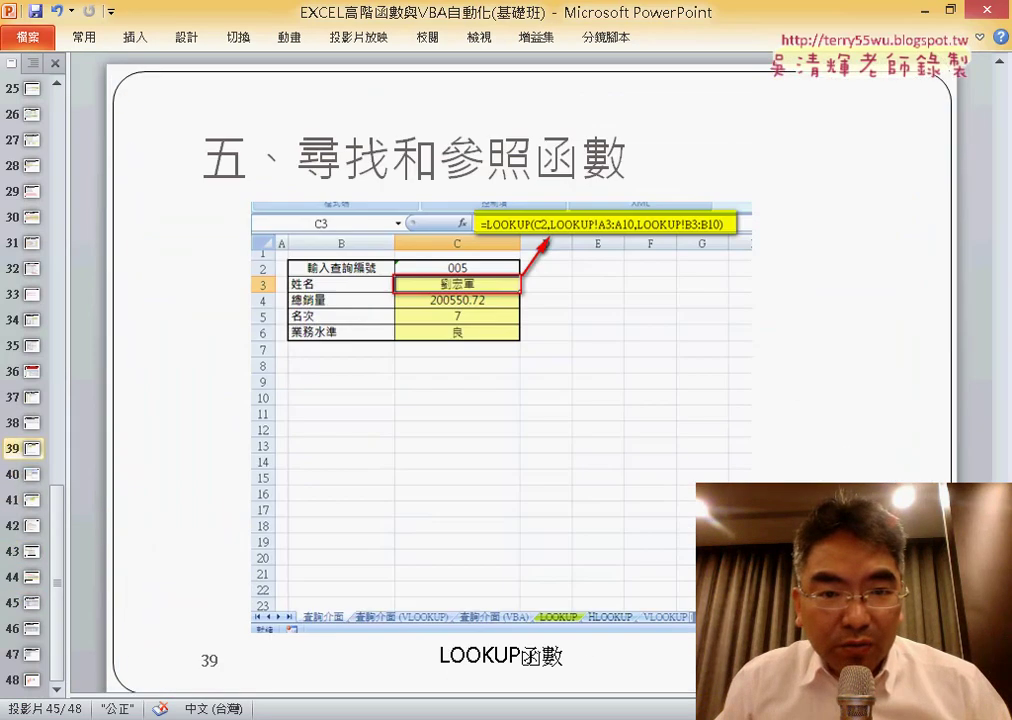
{"action": "key", "text": "Page_Up"}
{"action": "key", "text": "Page_Up"}
{"action": "key", "text": "Page_Up"}
{"action": "key", "text": "Page_Up"}
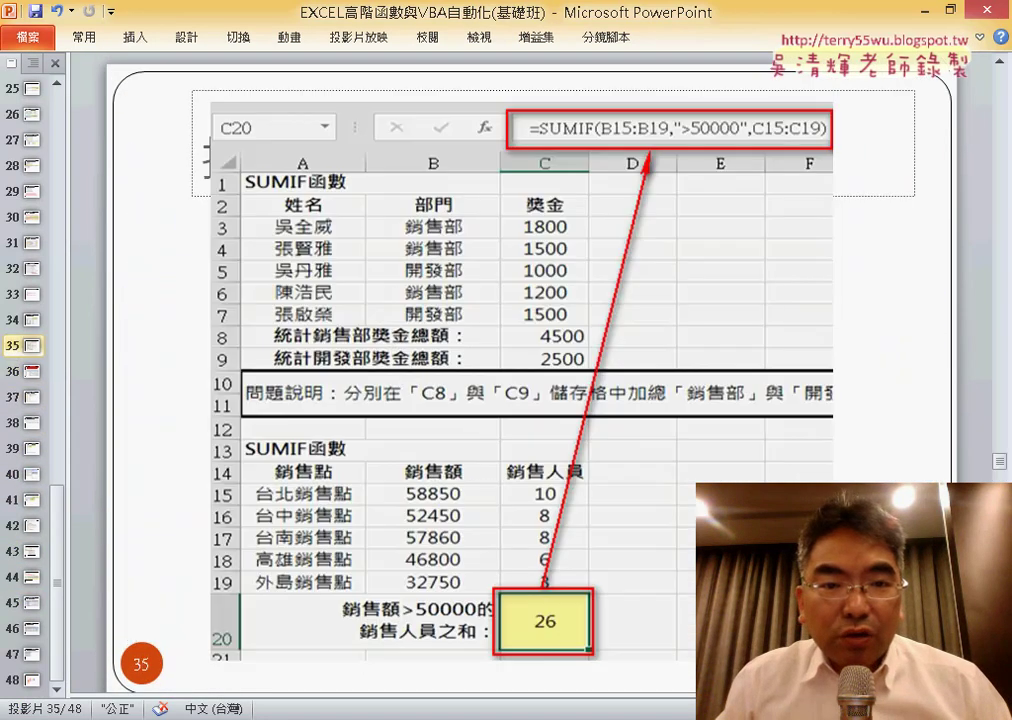
{"action": "key", "text": "Page_Down"}
{"action": "key", "text": "Page_Down"}
{"action": "key", "text": "Page_Down"}
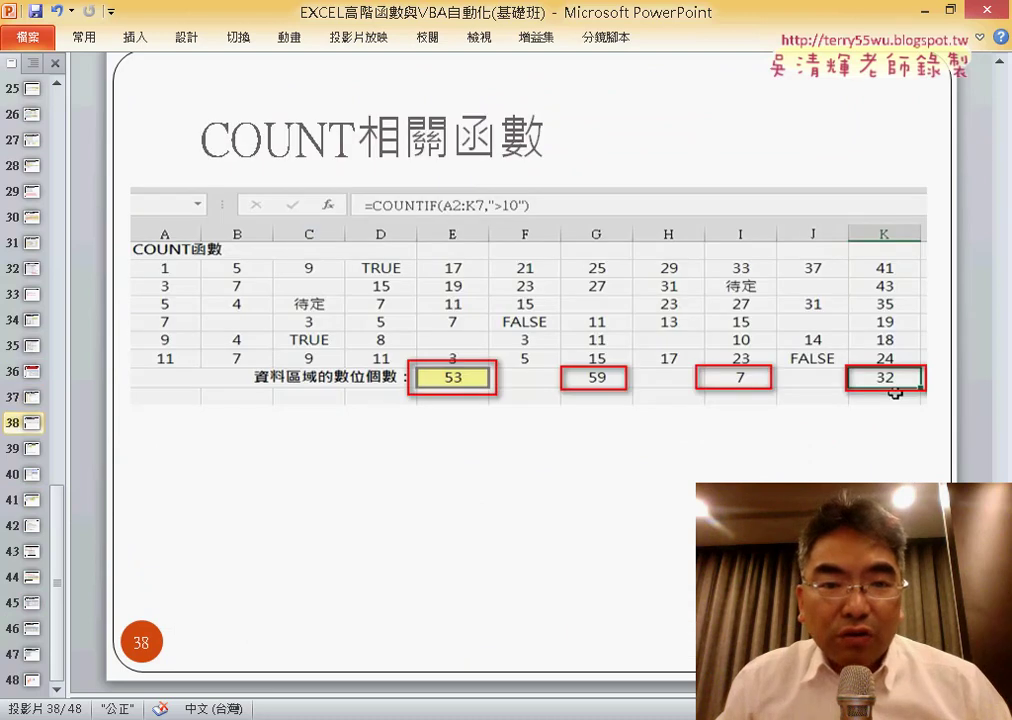
{"action": "key", "text": "Page_Down"}
{"action": "key", "text": "Page_Up"}
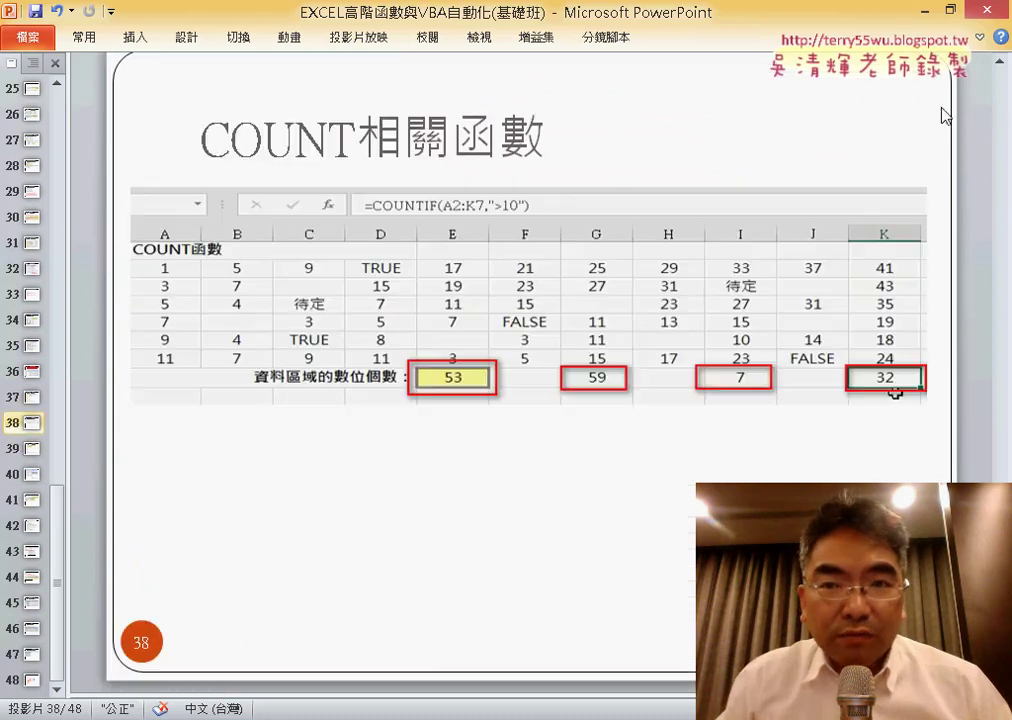
{"action": "key", "text": "Page_Down"}
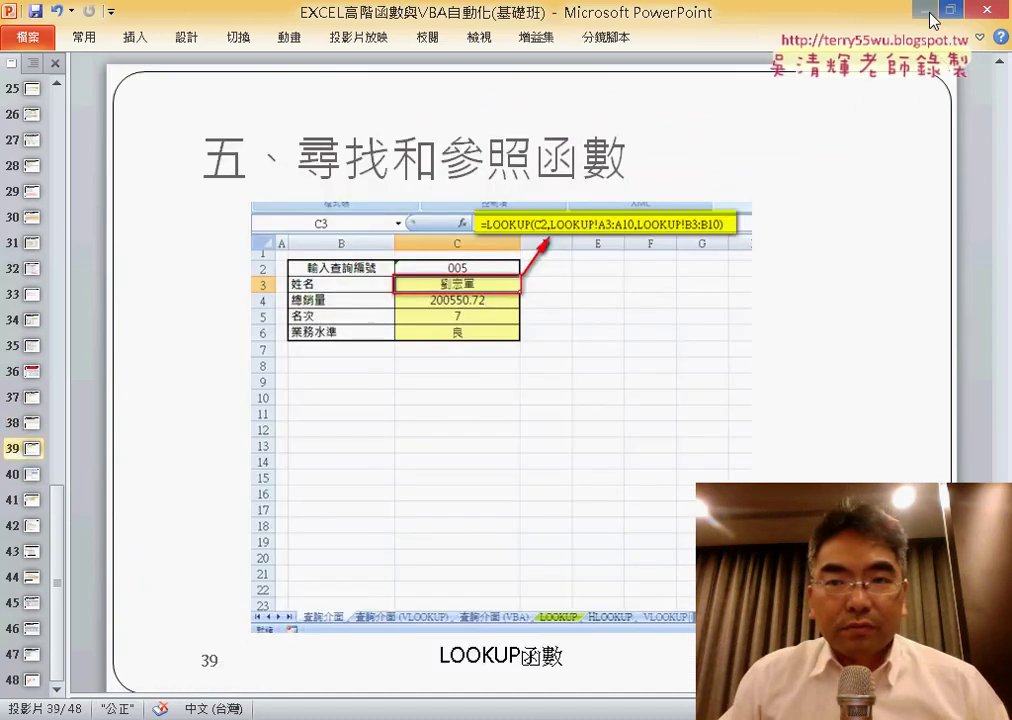
{"action": "left_click", "coordinate": [931, 12]}
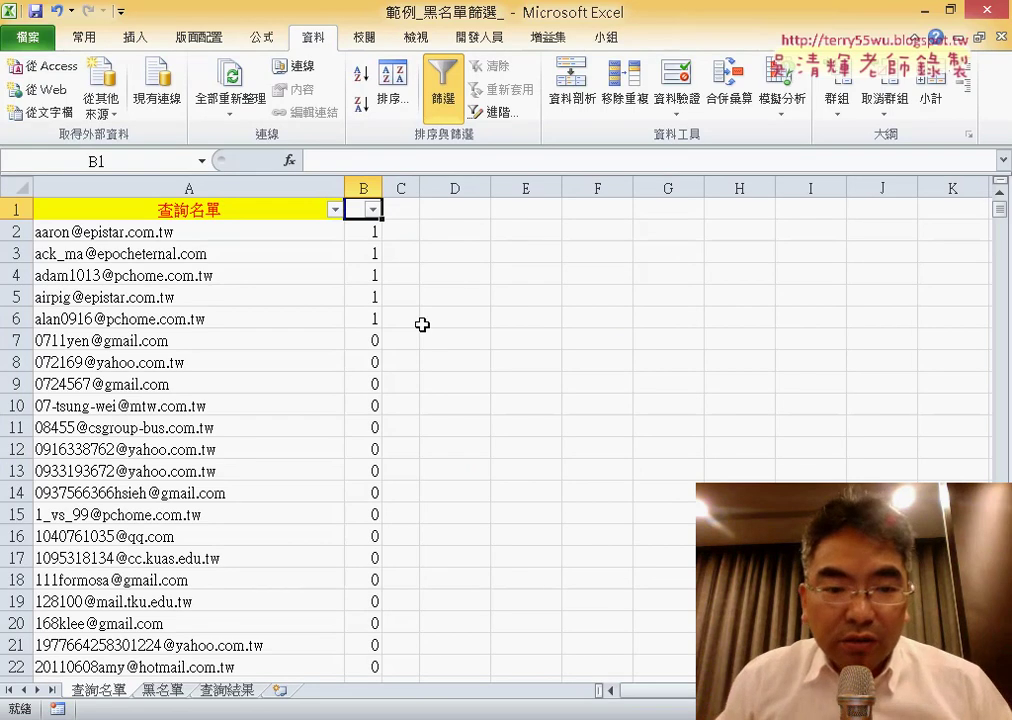
- Switch to the 查詢結果 sheet and scroll to row 1 to show the 27 pasted emails
{"action": "left_click", "coordinate": [238, 698]}
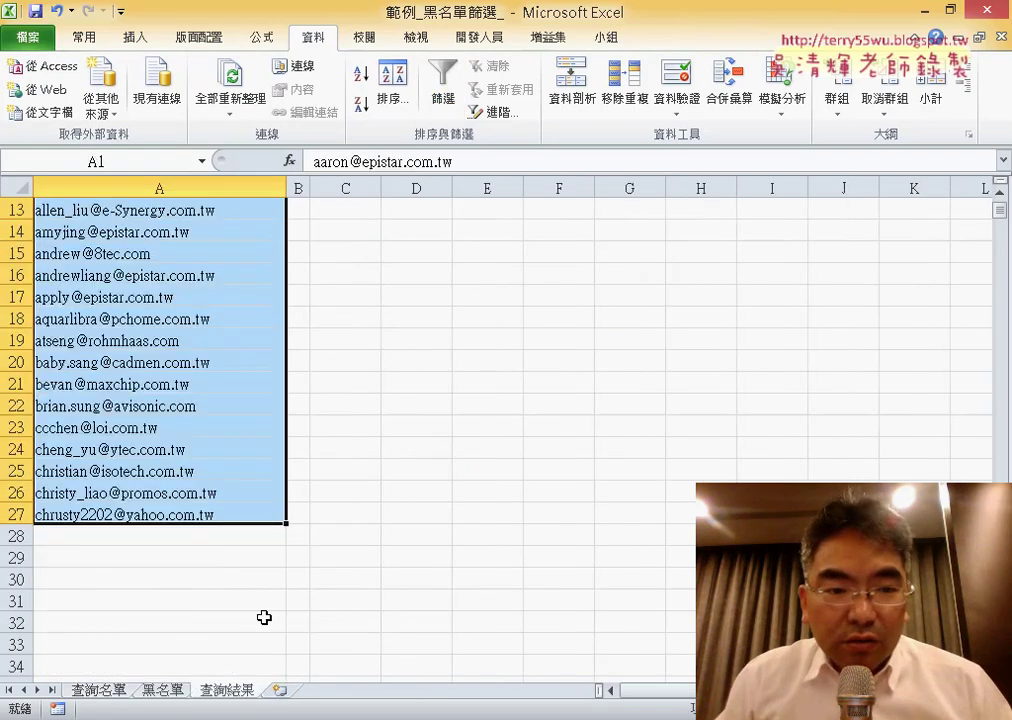
{"action": "scroll", "coordinate": [246, 527], "scroll_direction": "up", "scroll_amount": 1}
{"action": "scroll", "coordinate": [244, 526], "scroll_direction": "up", "scroll_amount": 3}
{"action": "scroll", "coordinate": [265, 523], "scroll_direction": "down", "scroll_amount": 3}
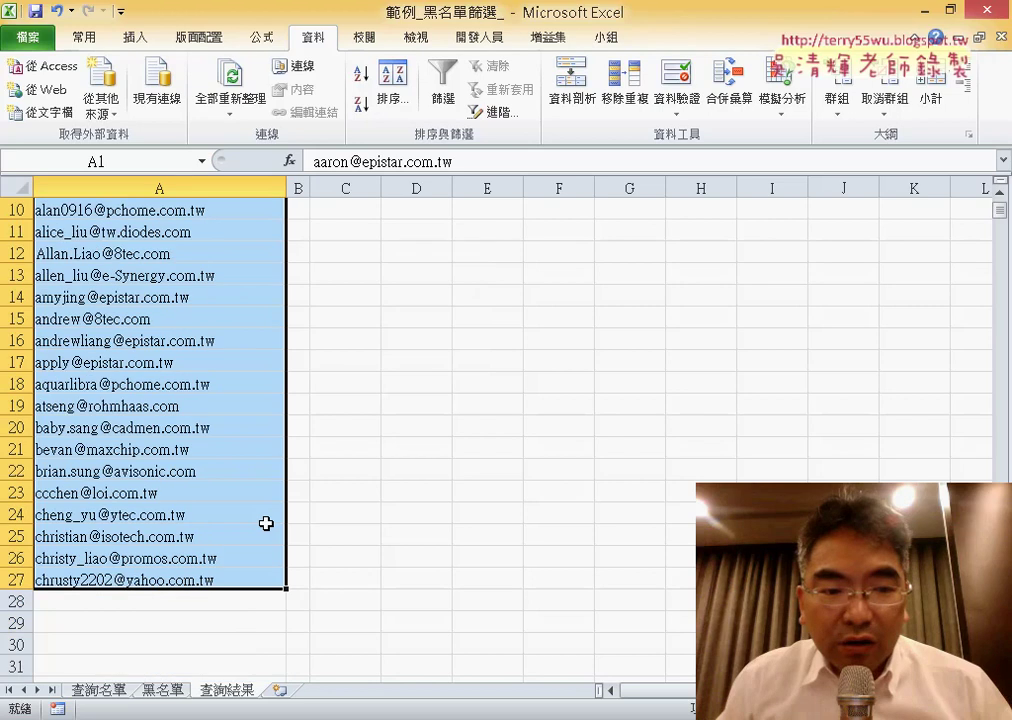
{"action": "scroll", "coordinate": [265, 523], "scroll_direction": "up", "scroll_amount": 3}
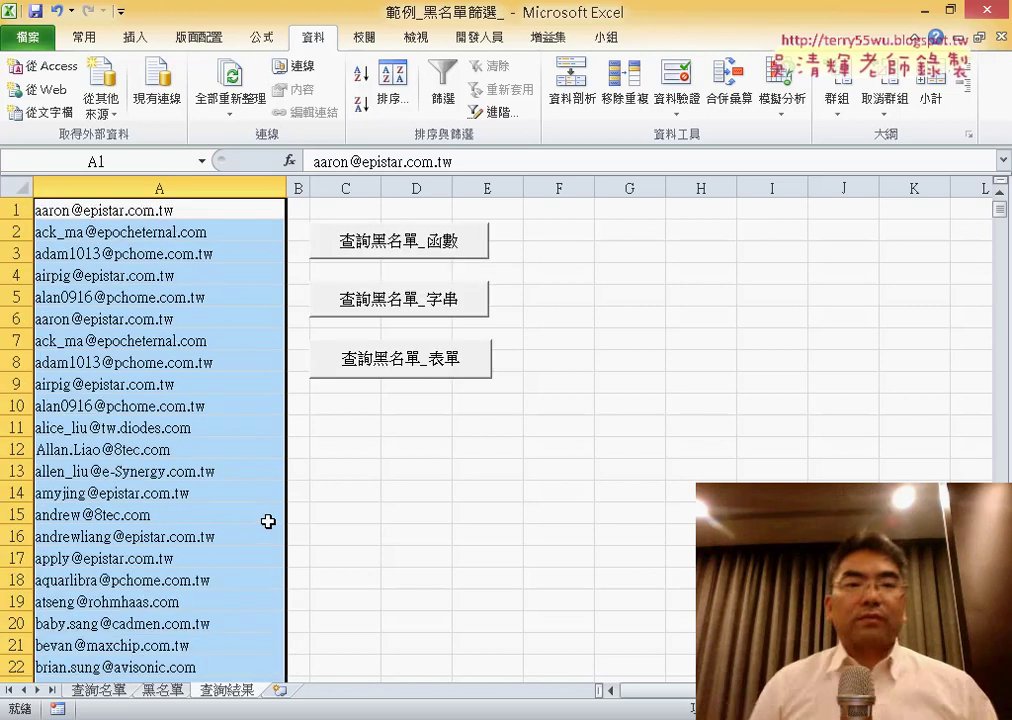